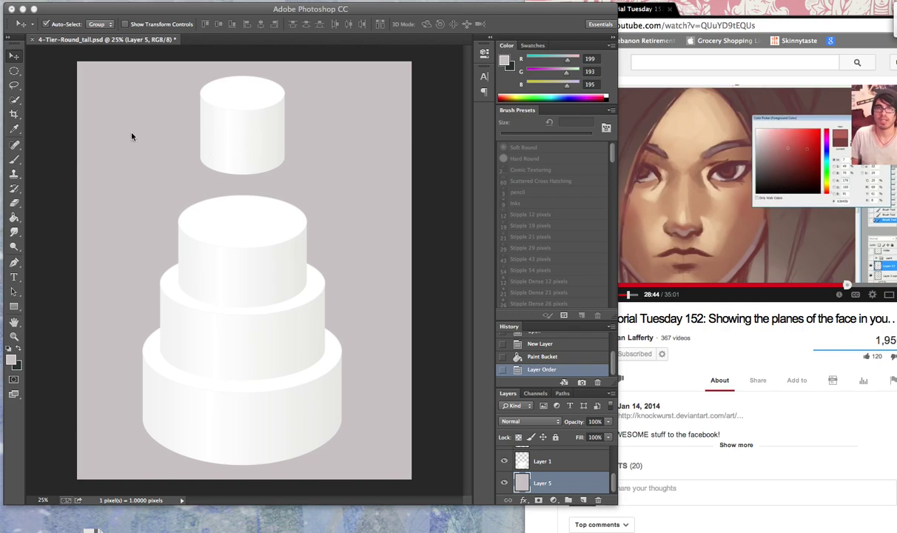
# Move the detached top cake tier straight down onto the stack of the other three tiers.
pyautogui.click(140, 166)
pyautogui.moveTo(238, 128); pyautogui.dragTo(240, 189)
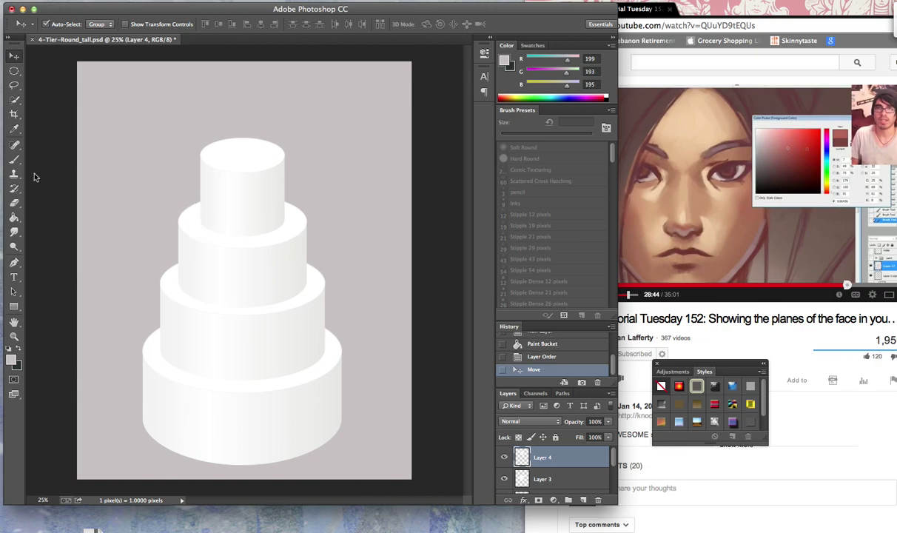
# Set the foreground color to the dark maroon 52222f.
pyautogui.click(10, 359)
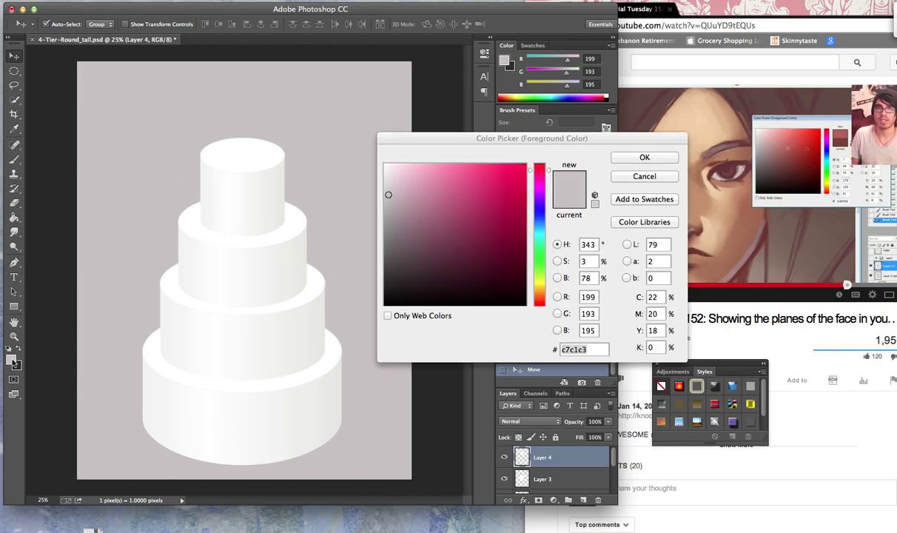
pyautogui.click(467, 260)
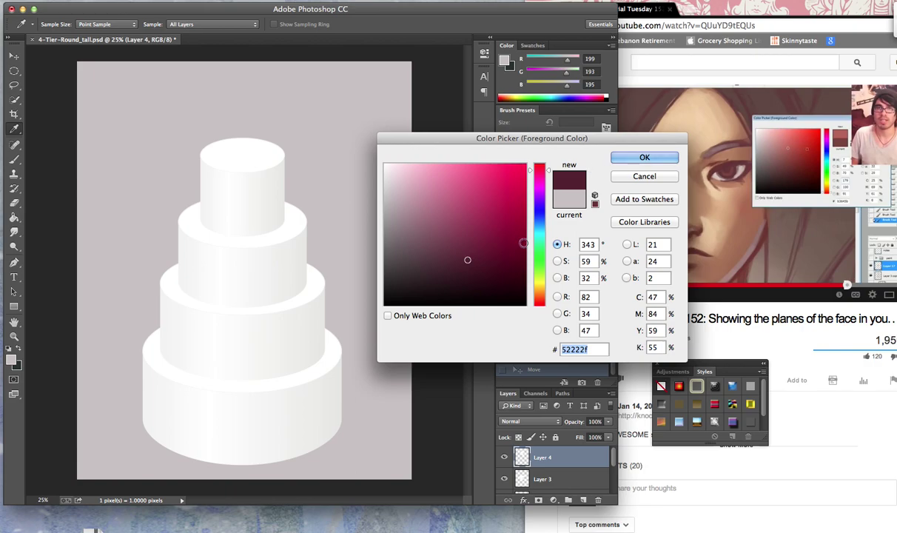
pyautogui.click(644, 158)
pyautogui.press('v')
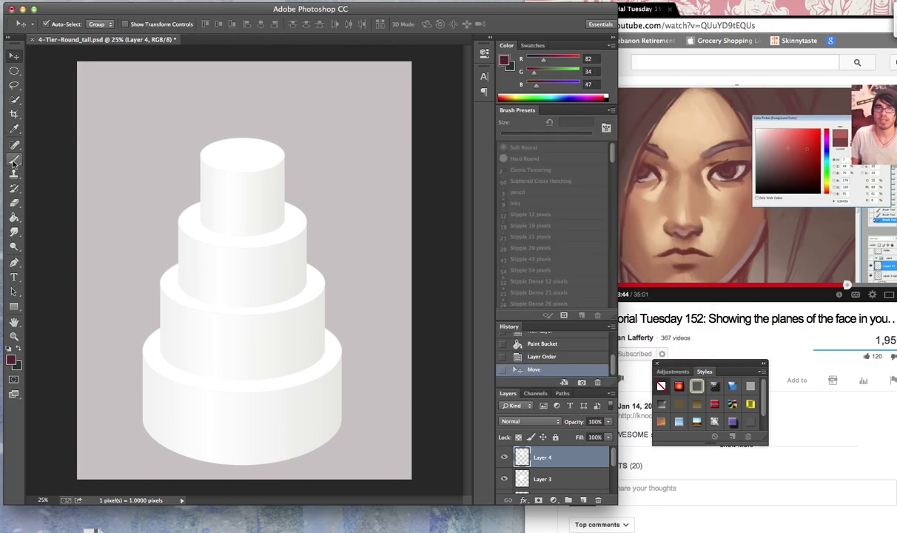
# Paint freehand test strokes across the upper cake tiers with the Hard Round brush at 45 px.
pyautogui.click(13, 161)
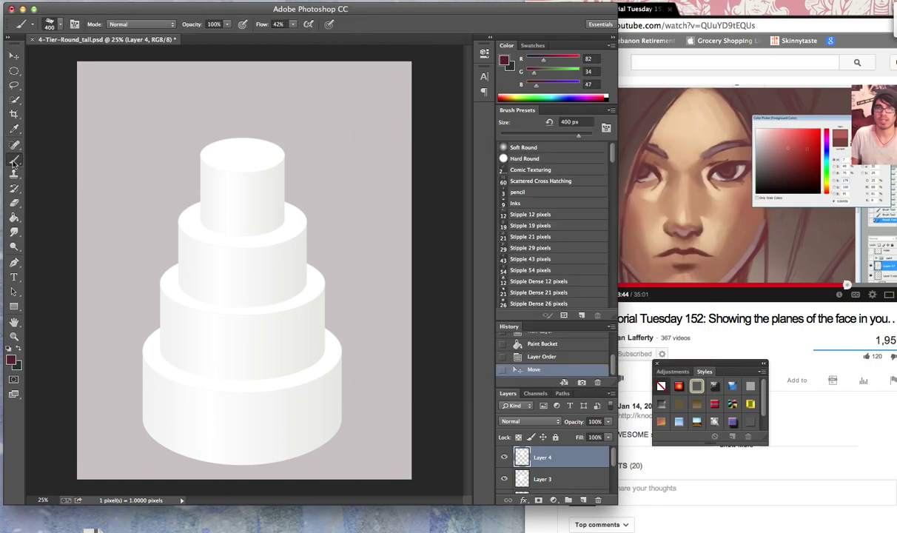
pyautogui.click(533, 160)
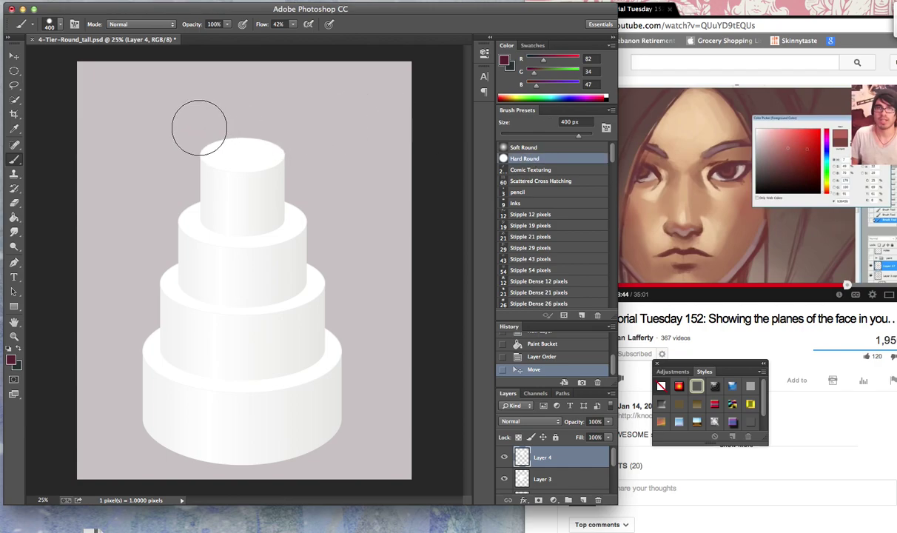
pyautogui.press('[')
pyautogui.press('[')
pyautogui.press('[')
pyautogui.press('[')
pyautogui.press('[')
pyautogui.press('[')
pyautogui.press('[')
pyautogui.press('[')
pyautogui.press('[')
pyautogui.press('[')
pyautogui.press('[')
pyautogui.press('[')
pyautogui.press('[')
pyautogui.moveTo(280, 289); pyautogui.dragTo(306, 280)
pyautogui.moveTo(239, 210); pyautogui.dragTo(236, 292)
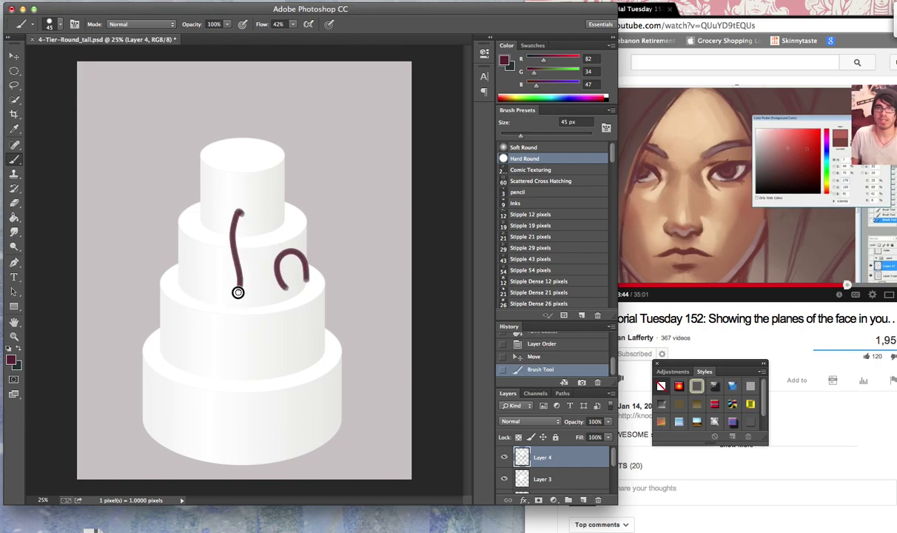
pyautogui.moveTo(250, 193)
pyautogui.mouseDown()
pyautogui.moveTo(252, 237)
pyautogui.moveTo(274, 214)
pyautogui.moveTo(323, 196)
pyautogui.moveTo(350, 231)
pyautogui.mouseUp()
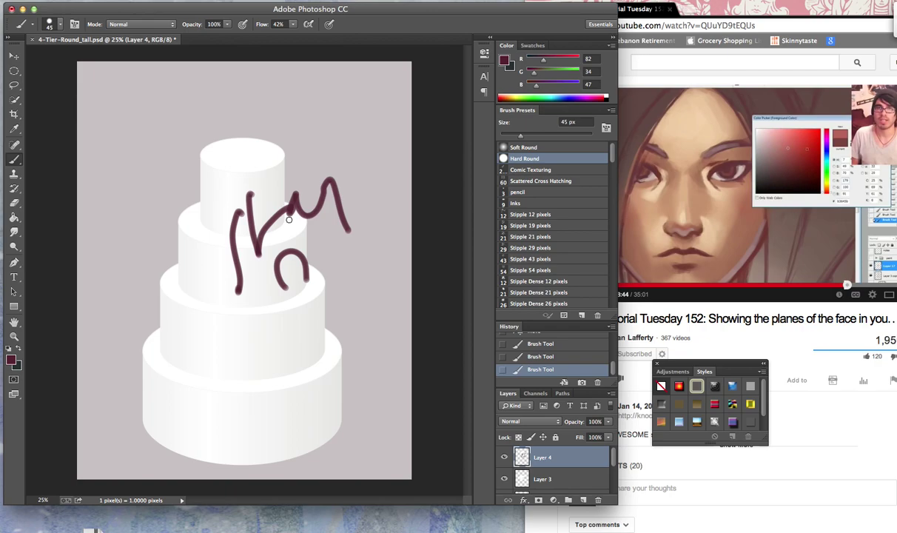
# Revert the image to the Move history state to remove the test strokes.
pyautogui.rightClick(383, 167)
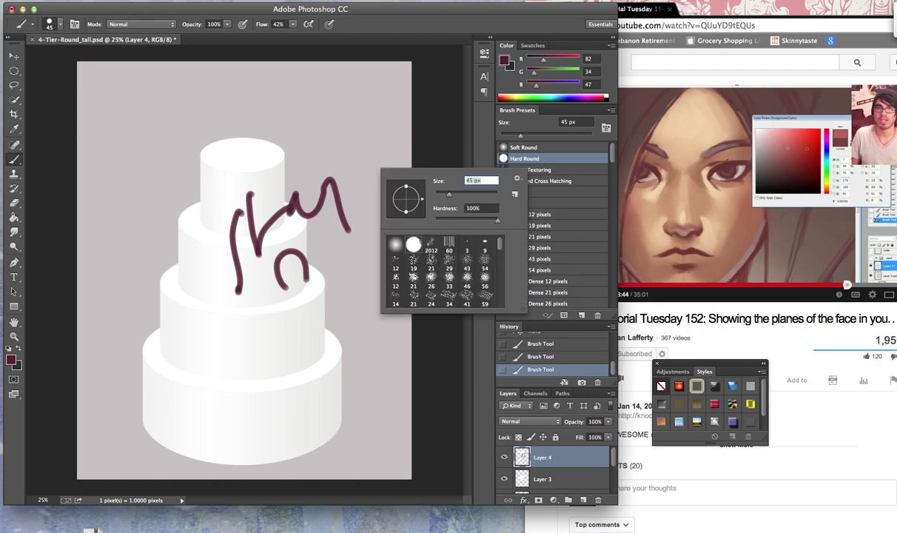
pyautogui.click(458, 179)
pyautogui.press('Return')
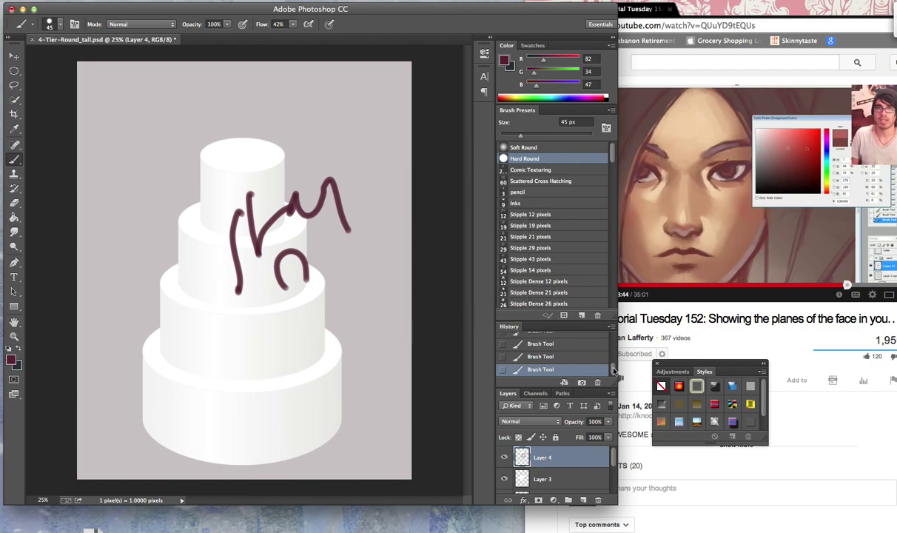
pyautogui.scroll(3, 612, 357)
pyautogui.click(522, 348)
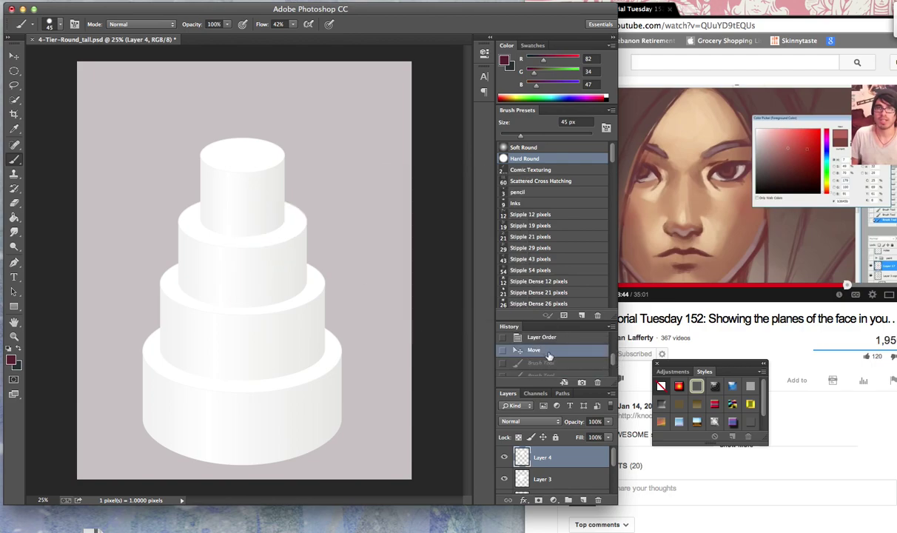
# Scribble dark shading on the left side of the top tier and revert to the Move history state.
pyautogui.moveTo(198, 160)
pyautogui.mouseDown()
pyautogui.moveTo(199, 219)
pyautogui.moveTo(234, 230)
pyautogui.moveTo(201, 216)
pyautogui.moveTo(219, 211)
pyautogui.moveTo(196, 166)
pyautogui.mouseUp()
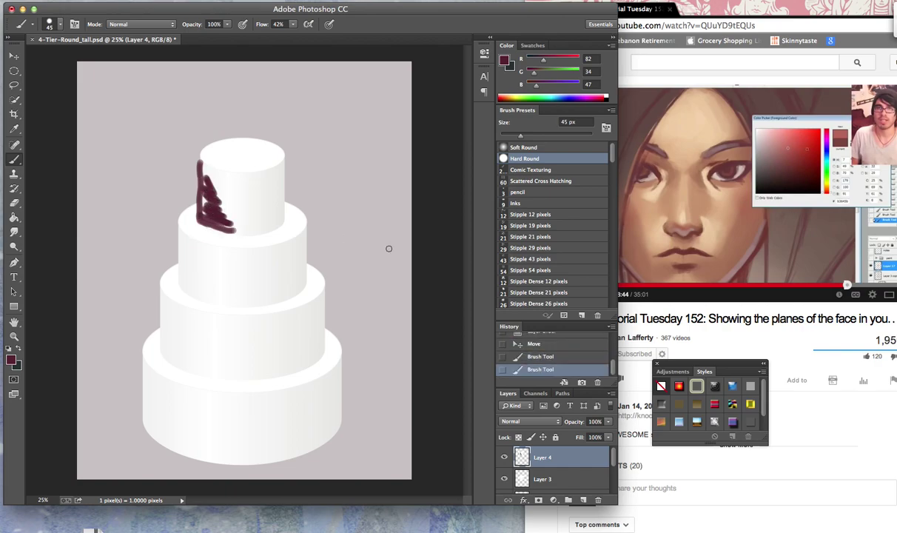
pyautogui.click(551, 345)
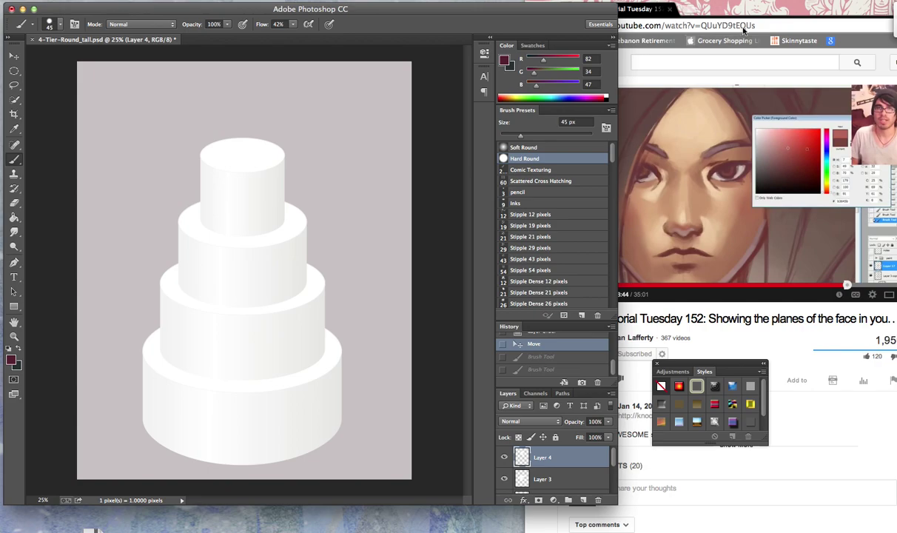
# Switch to the YouTube tutorial page in the browser and expand the full video description.
pyautogui.click(770, 13)
pyautogui.moveTo(773, 13); pyautogui.dragTo(626, 11)
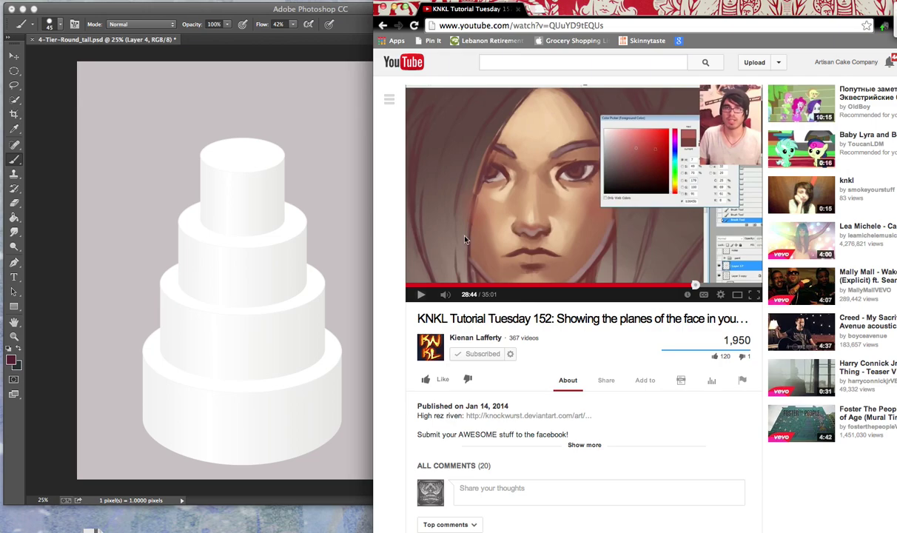
pyautogui.scroll(-2, 378, 365)
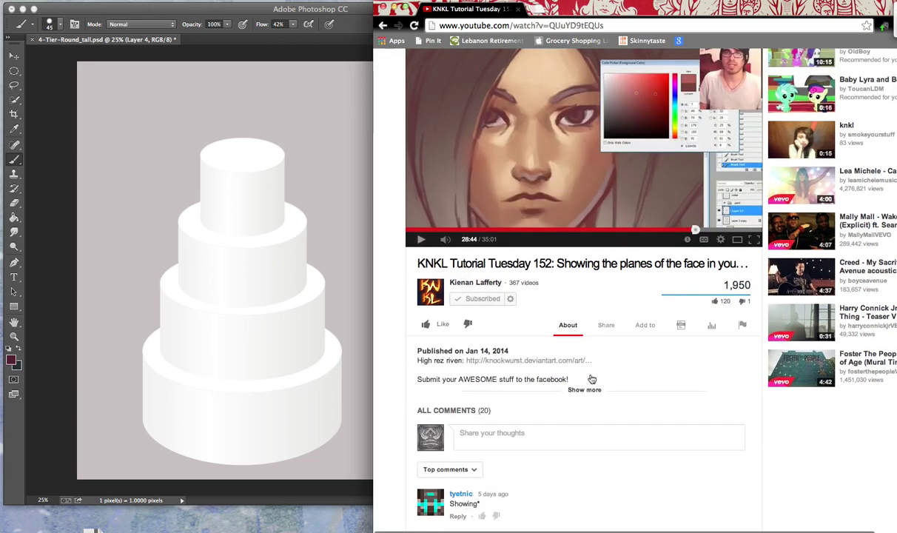
pyautogui.click(583, 389)
pyautogui.scroll(-1, 415, 438)
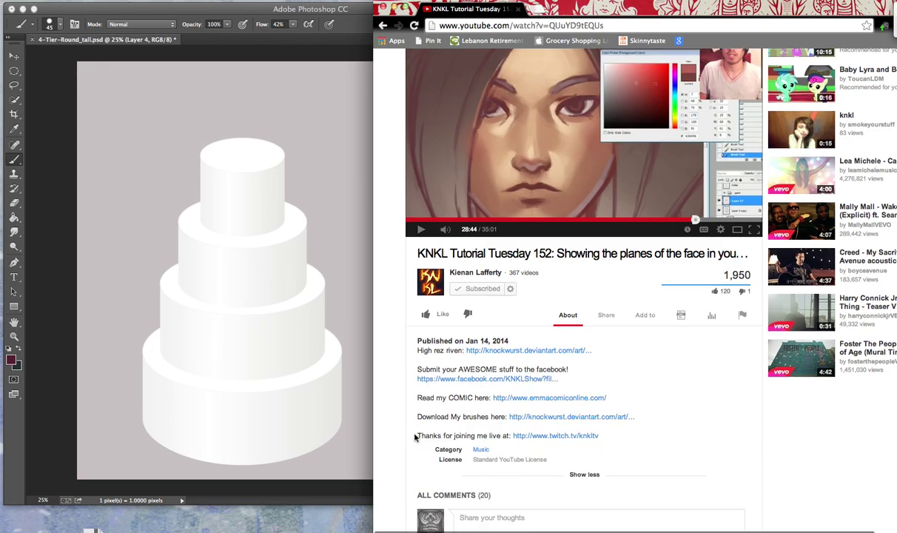
pyautogui.scroll(-1, 415, 437)
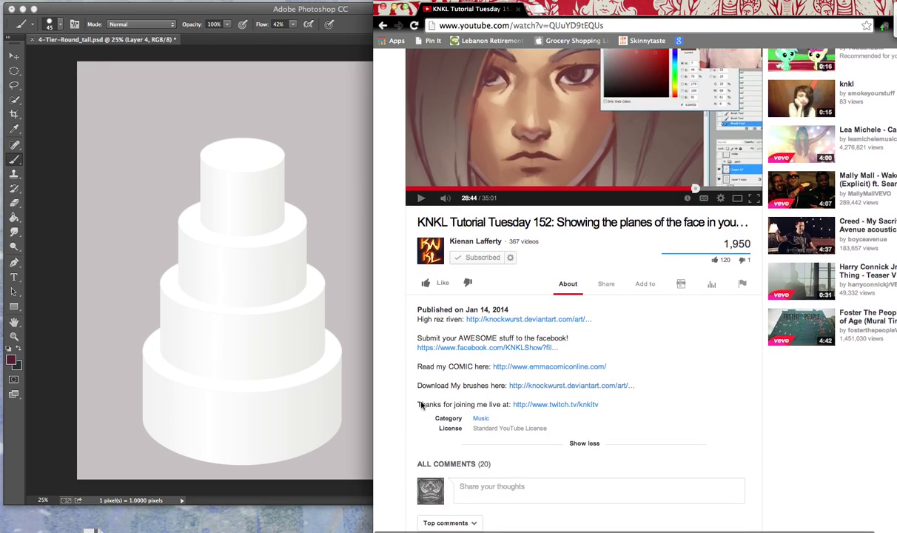
# Download the My Brushes ABR file from the deviantART page linked in the description and return to the YouTube page.
pyautogui.click(554, 387)
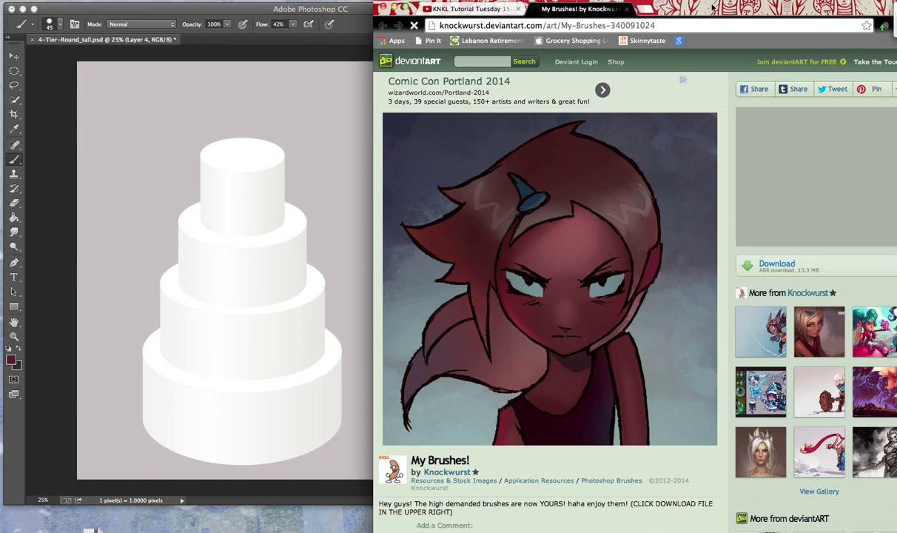
pyautogui.moveTo(711, 7); pyautogui.dragTo(857, 7)
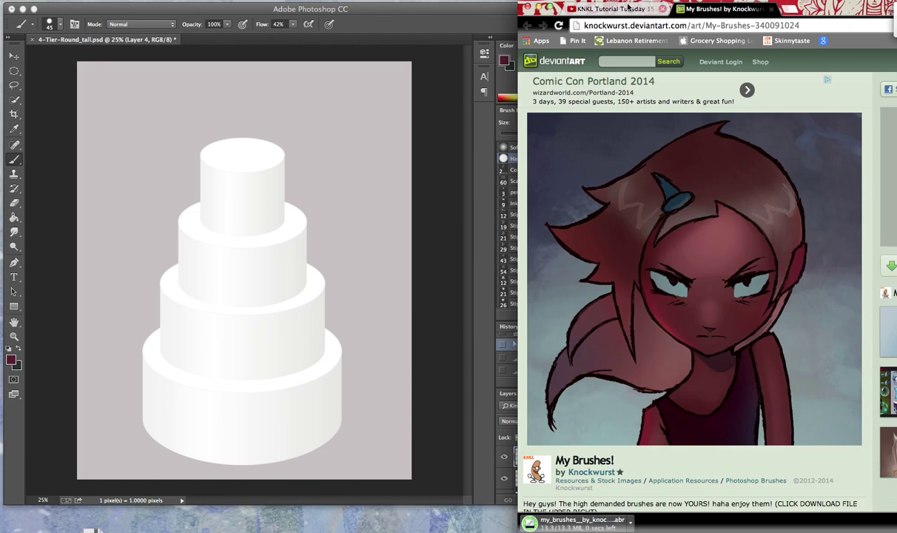
pyautogui.click(625, 8)
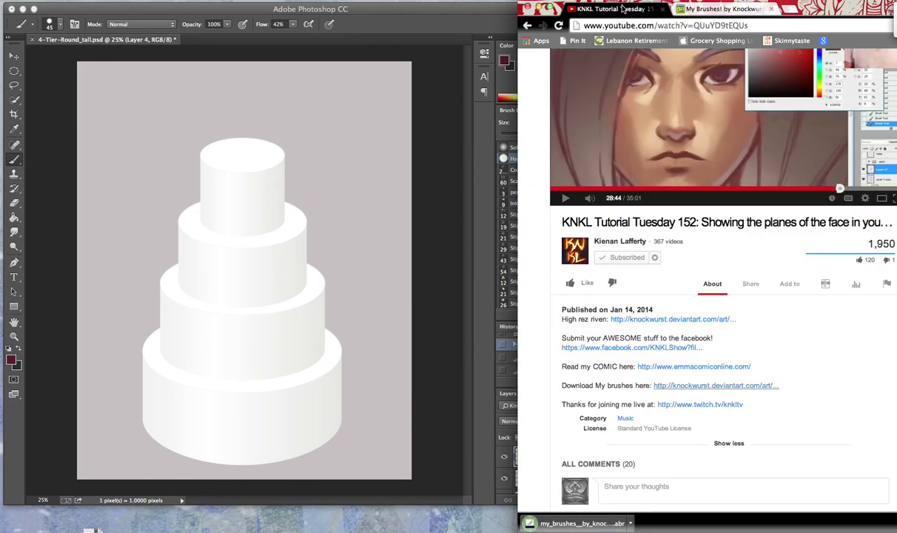
# Switch back to Photoshop and activate the Brush tool.
pyautogui.click(13, 57)
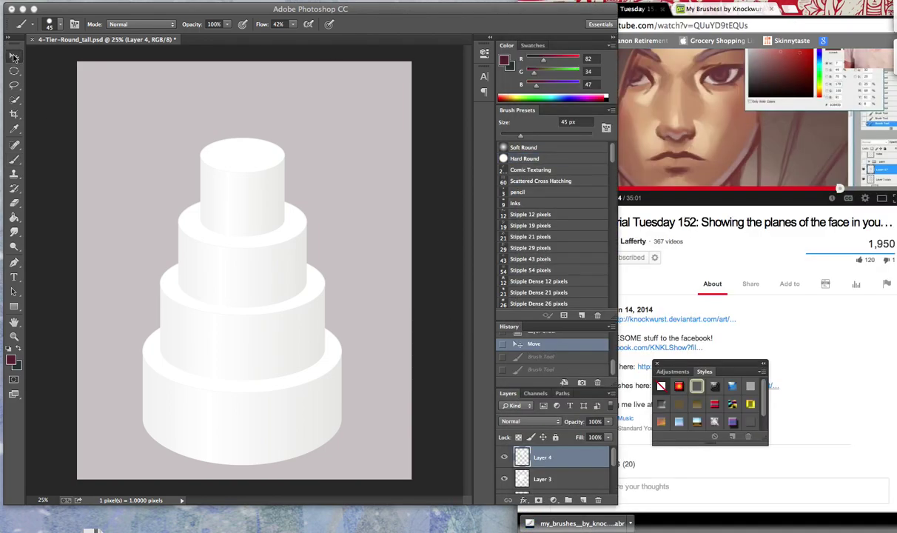
pyautogui.click(14, 57)
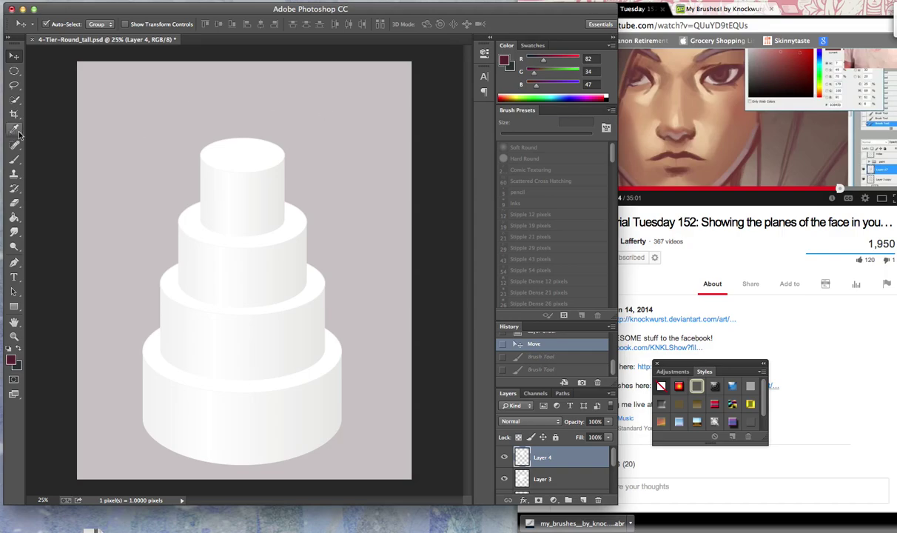
pyautogui.click(13, 158)
# Locate the downloaded my_brushes (1).abr file in the Downloads folder through Load Brushes and cancel without loading it.
pyautogui.click(611, 110)
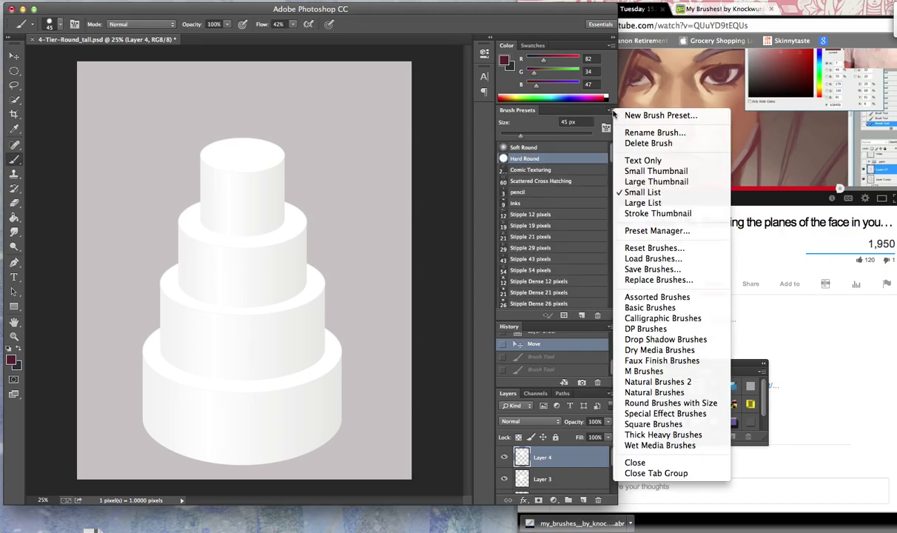
pyautogui.click(638, 259)
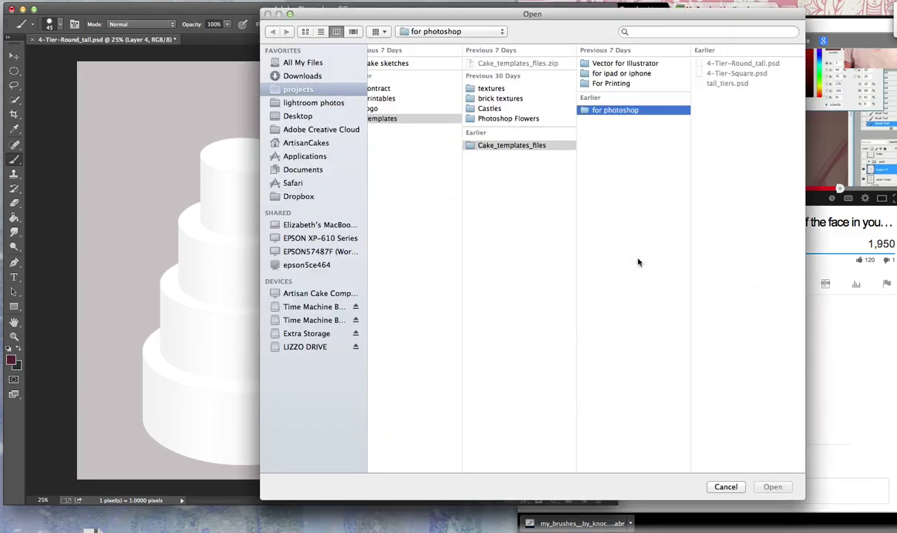
pyautogui.click(300, 76)
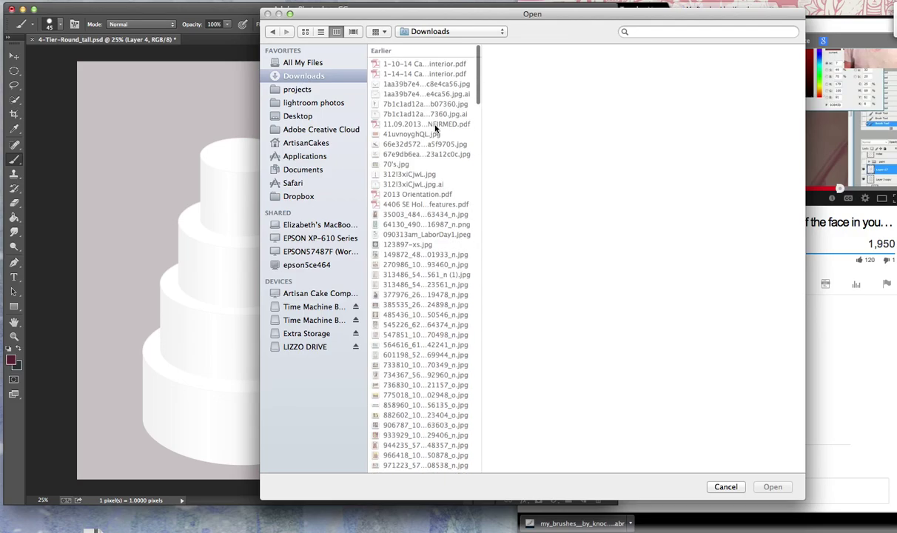
pyautogui.scroll(-5, 436, 128)
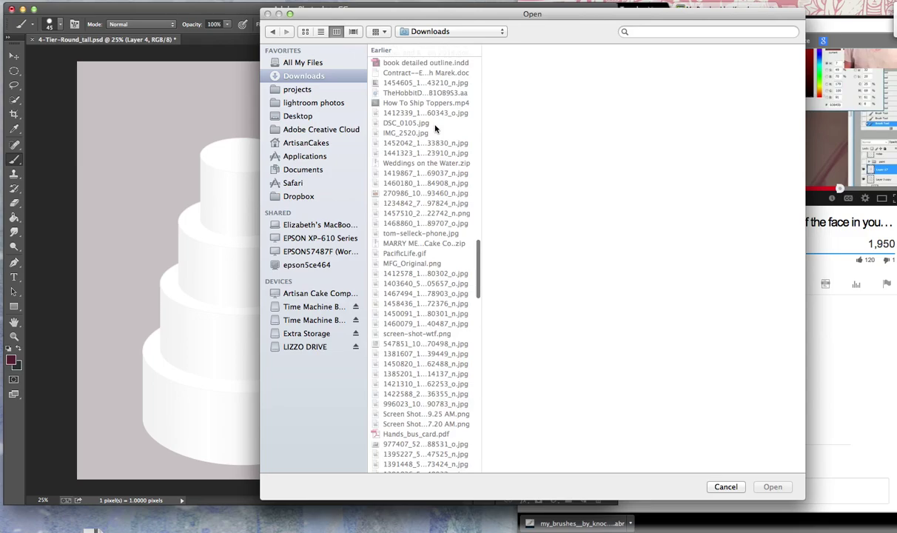
pyautogui.click(407, 64)
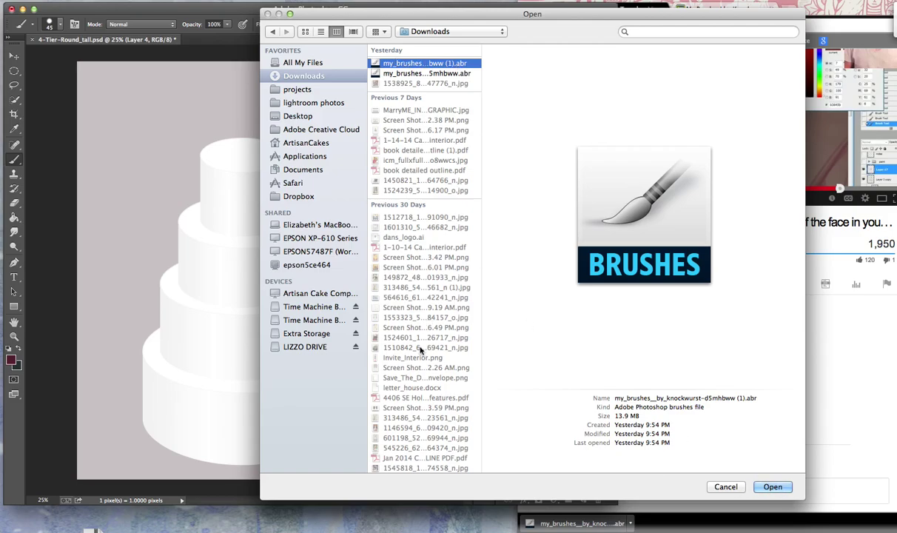
pyautogui.click(716, 487)
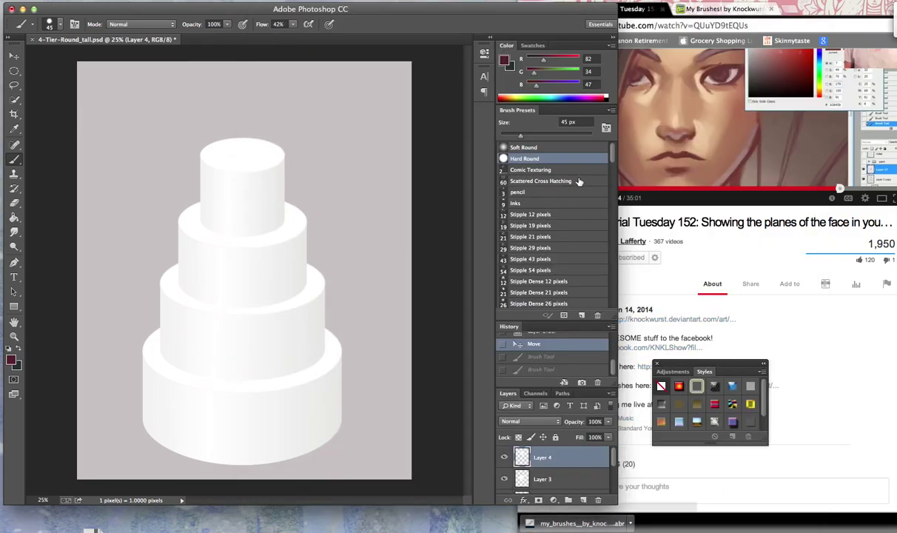
# Shade the left side of the top cake tier with the CHALK brush preset at 75 px.
pyautogui.moveTo(612, 152); pyautogui.dragTo(611, 300)
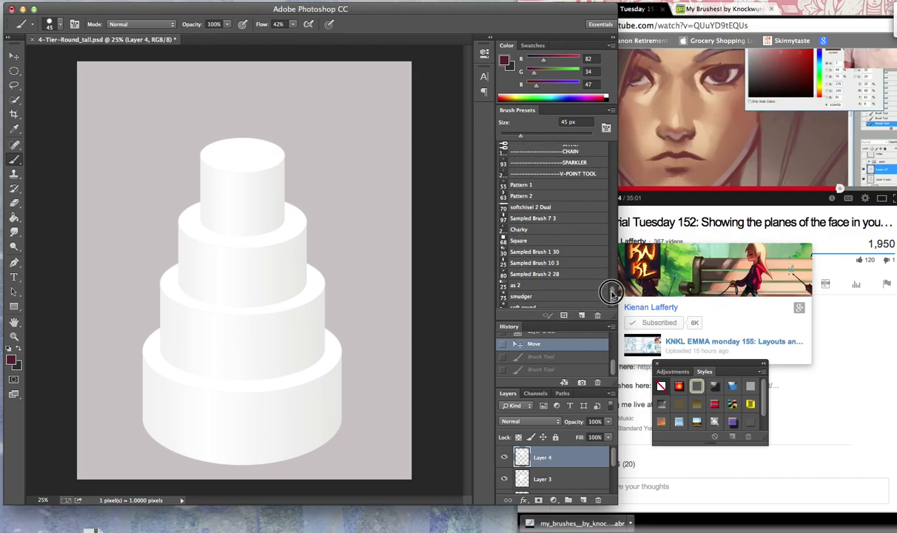
pyautogui.moveTo(611, 290); pyautogui.dragTo(611, 265)
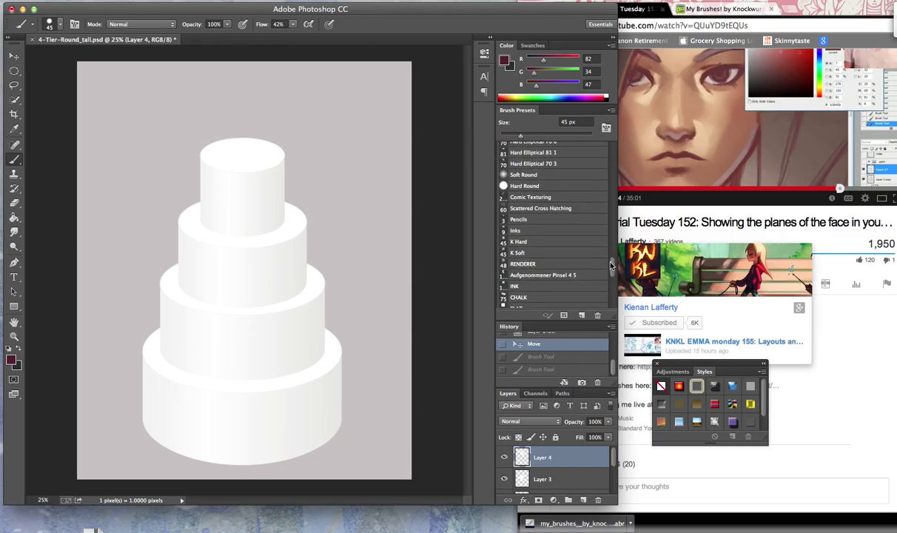
pyautogui.click(525, 297)
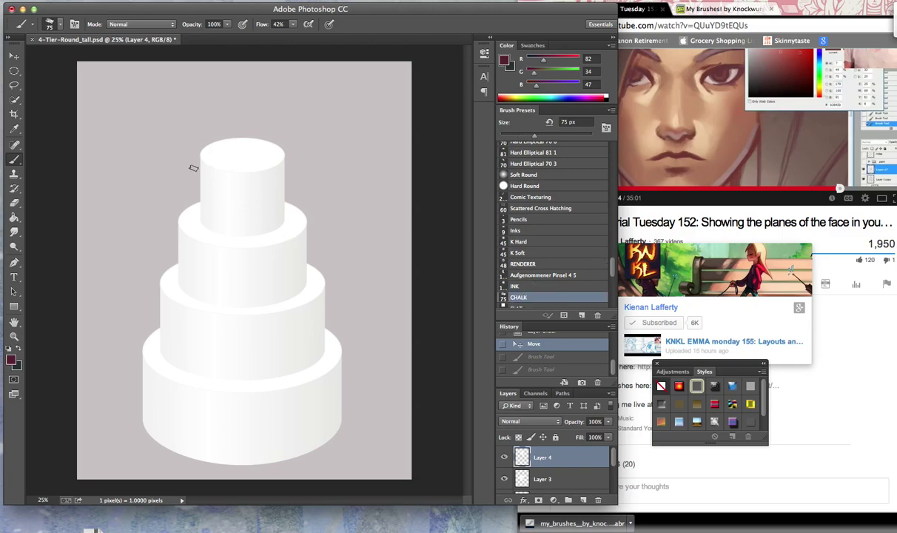
pyautogui.moveTo(205, 163)
pyautogui.mouseDown()
pyautogui.moveTo(204, 208)
pyautogui.moveTo(204, 177)
pyautogui.moveTo(215, 230)
pyautogui.moveTo(235, 232)
pyautogui.moveTo(209, 211)
pyautogui.moveTo(211, 220)
pyautogui.moveTo(222, 224)
pyautogui.moveTo(208, 185)
pyautogui.moveTo(210, 205)
pyautogui.moveTo(217, 178)
pyautogui.moveTo(209, 168)
pyautogui.moveTo(219, 174)
pyautogui.moveTo(206, 168)
pyautogui.moveTo(211, 190)
pyautogui.moveTo(205, 168)
pyautogui.moveTo(239, 219)
pyautogui.moveTo(227, 186)
pyautogui.moveTo(223, 210)
pyautogui.mouseUp()
# Paint shading along the left side and upper rim of the second tier with the Pencils brush at 45 px.
pyautogui.click(526, 180)
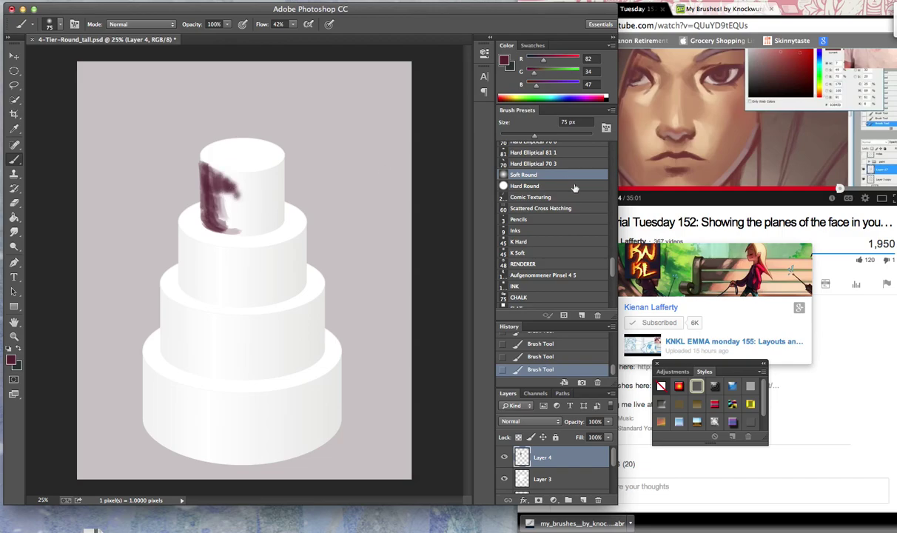
pyautogui.click(522, 219)
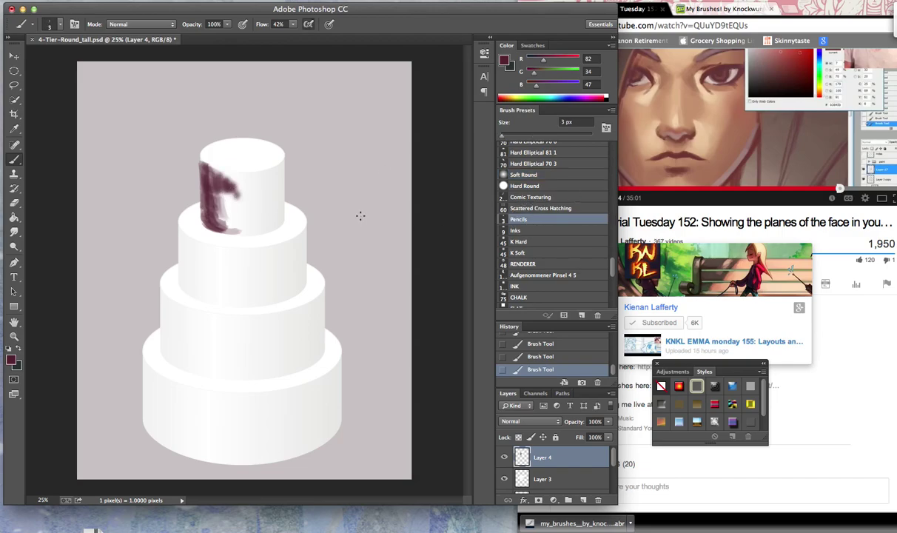
pyautogui.press(']')
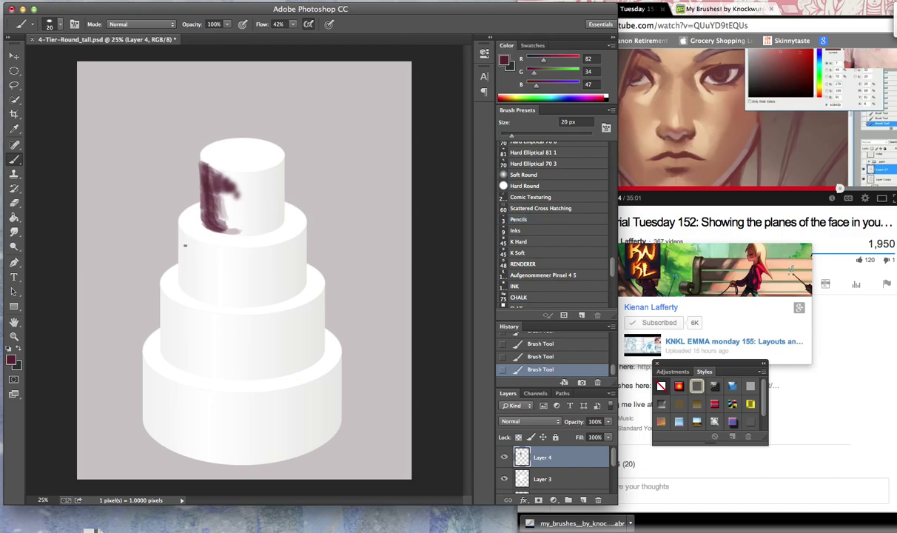
pyautogui.press(']')
pyautogui.press(']')
pyautogui.press(']')
pyautogui.press(']')
pyautogui.press(']')
pyautogui.press('[')
pyautogui.press('[')
pyautogui.moveTo(182, 235)
pyautogui.mouseDown()
pyautogui.moveTo(179, 276)
pyautogui.moveTo(198, 299)
pyautogui.mouseUp()
pyautogui.moveTo(179, 228)
pyautogui.mouseDown()
pyautogui.moveTo(222, 244)
pyautogui.moveTo(180, 238)
pyautogui.moveTo(186, 251)
pyautogui.moveTo(180, 235)
pyautogui.moveTo(178, 270)
pyautogui.mouseUp()
# Load the outline of Layer 3's tier as a selection and fill it with dark maroon on a new layer.
pyautogui.click(541, 480)
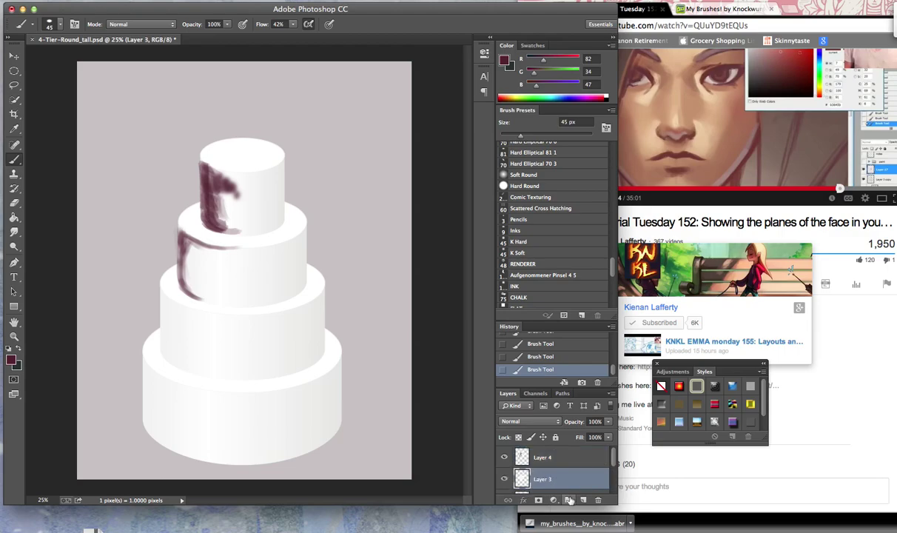
pyautogui.keyDown('super'); pyautogui.click(522, 480); pyautogui.keyUp('super')
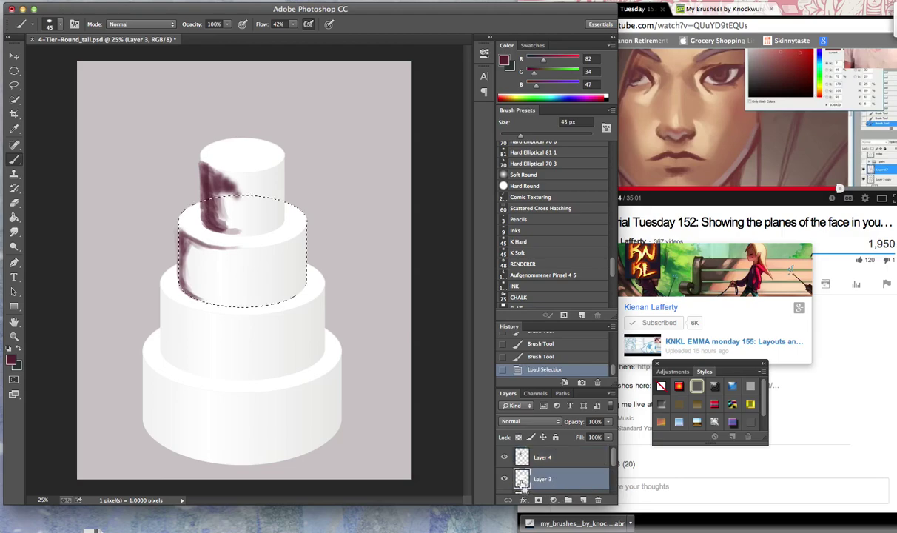
pyautogui.click(582, 501)
pyautogui.click(110, 0)
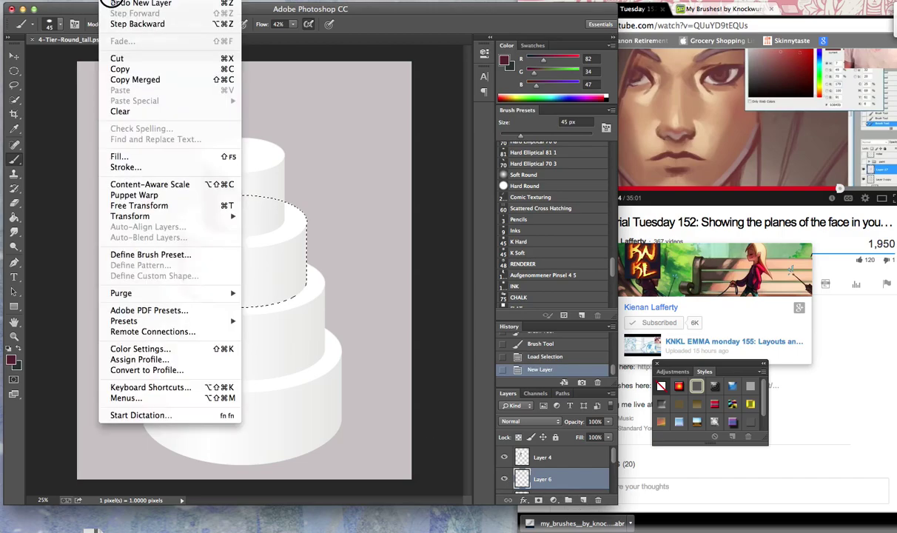
pyautogui.click(120, 150)
pyautogui.click(571, 194)
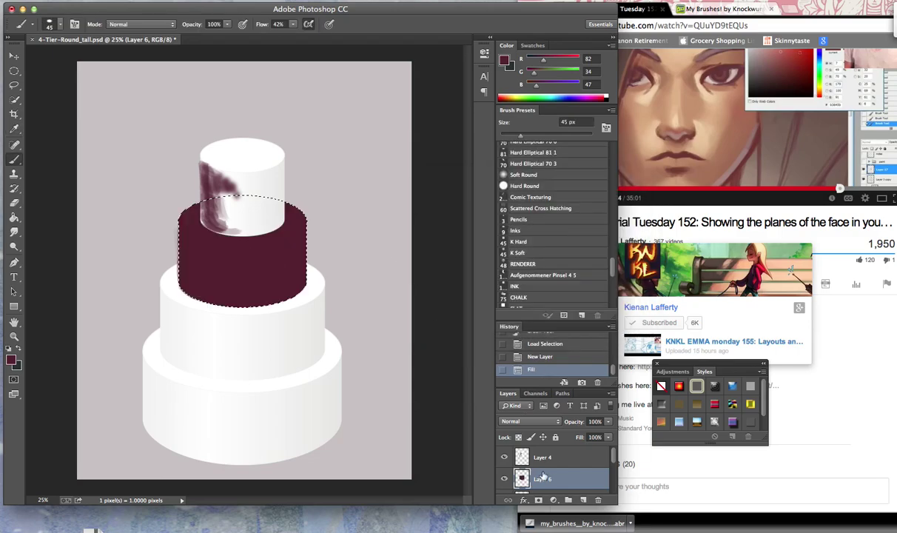
# Move Layer 3 above the maroon fill layer, set its blend mode to Multiply, and clear the selection.
pyautogui.moveTo(613, 460); pyautogui.dragTo(611, 465)
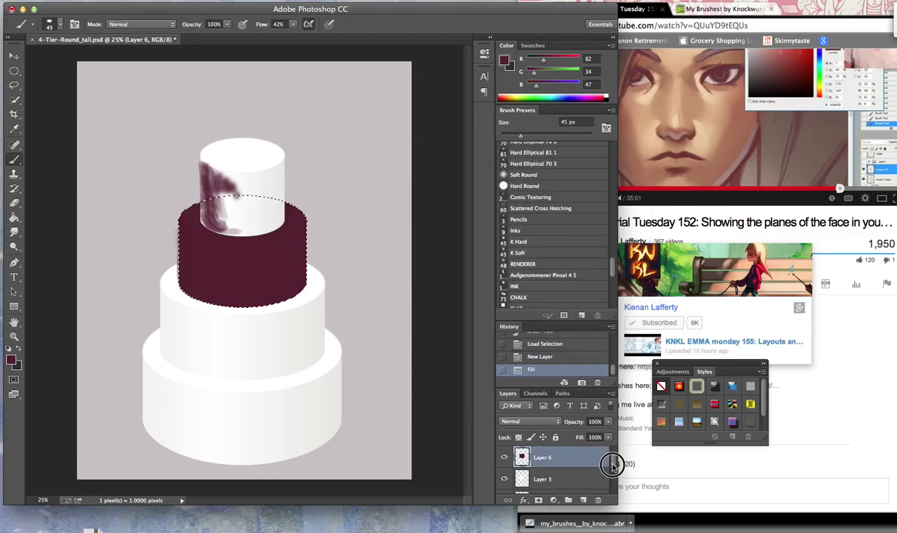
pyautogui.moveTo(535, 481); pyautogui.dragTo(527, 449)
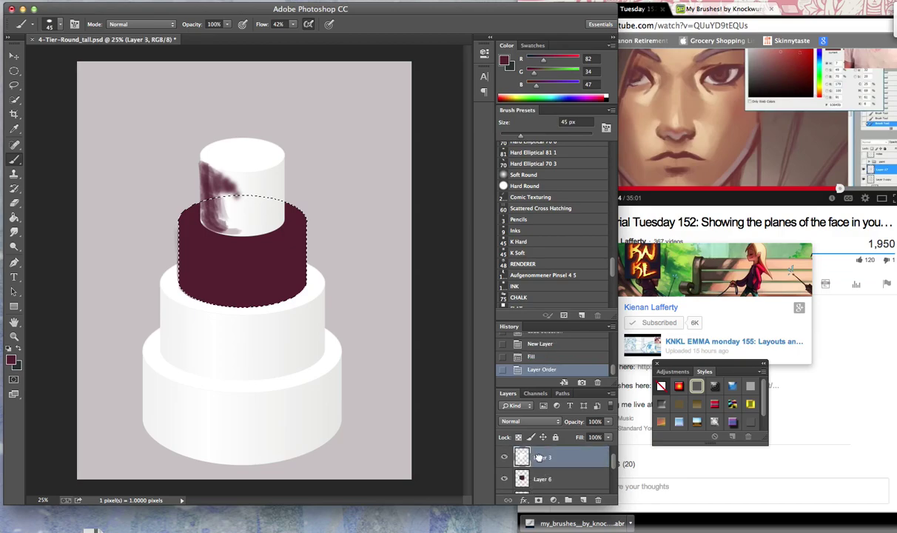
pyautogui.click(527, 421)
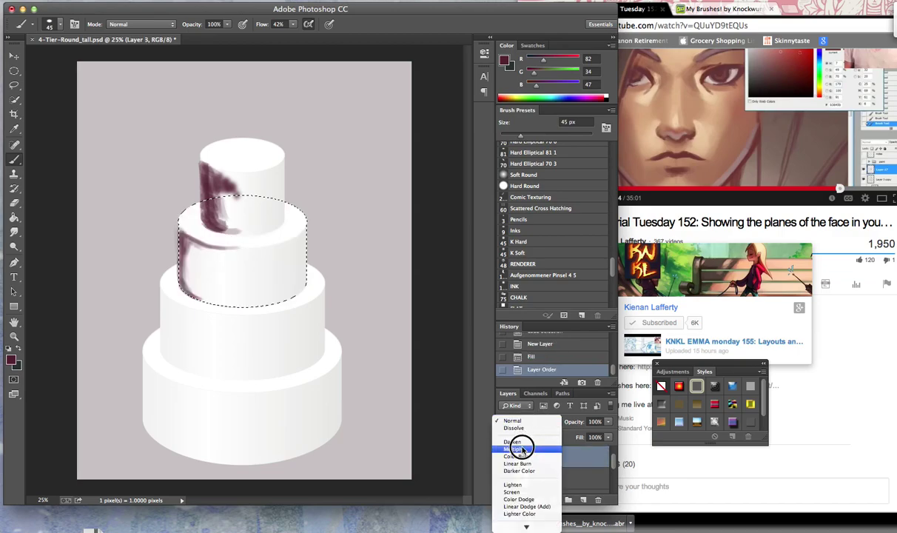
pyautogui.click(523, 445)
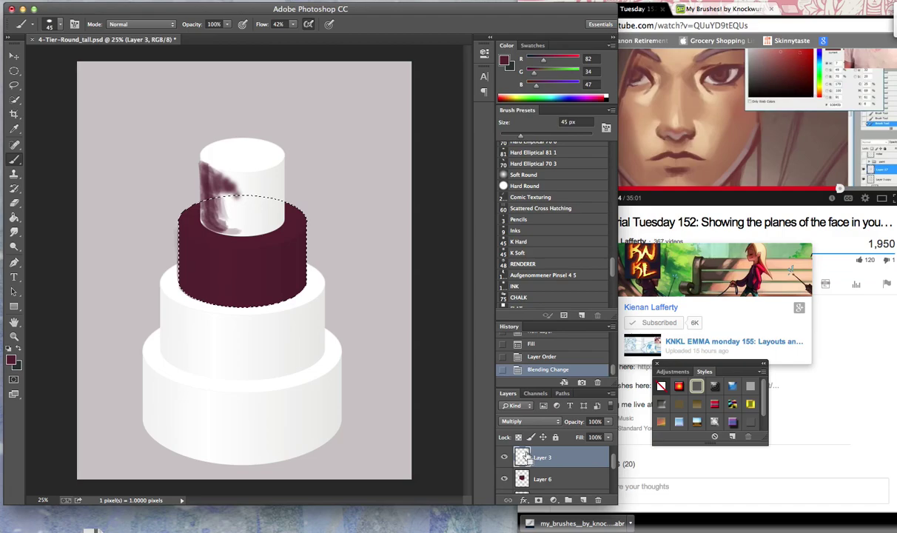
pyautogui.press('super+d')
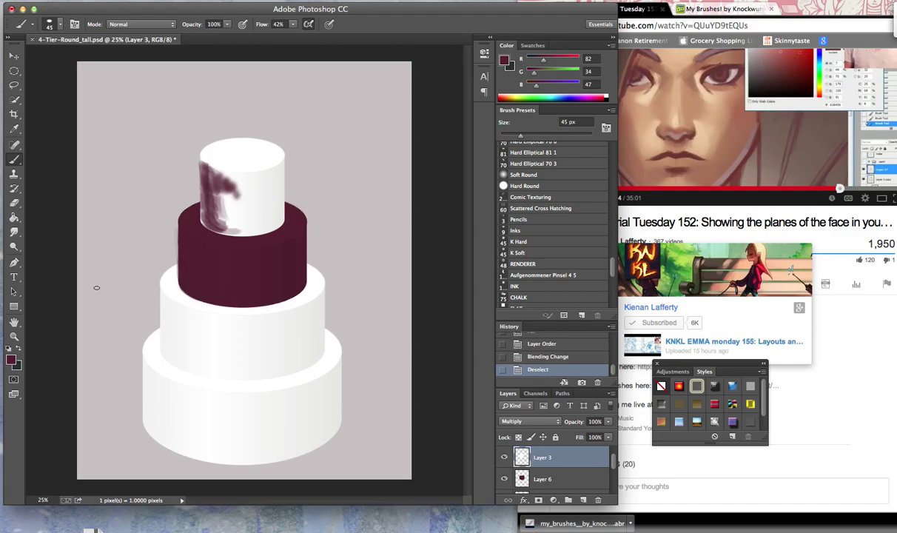
# Set the foreground color to a lighter maroon (RGB 112, 51, 68) and paint short strokes on the second tier's upper left rim.
pyautogui.click(12, 361)
pyautogui.click(462, 243)
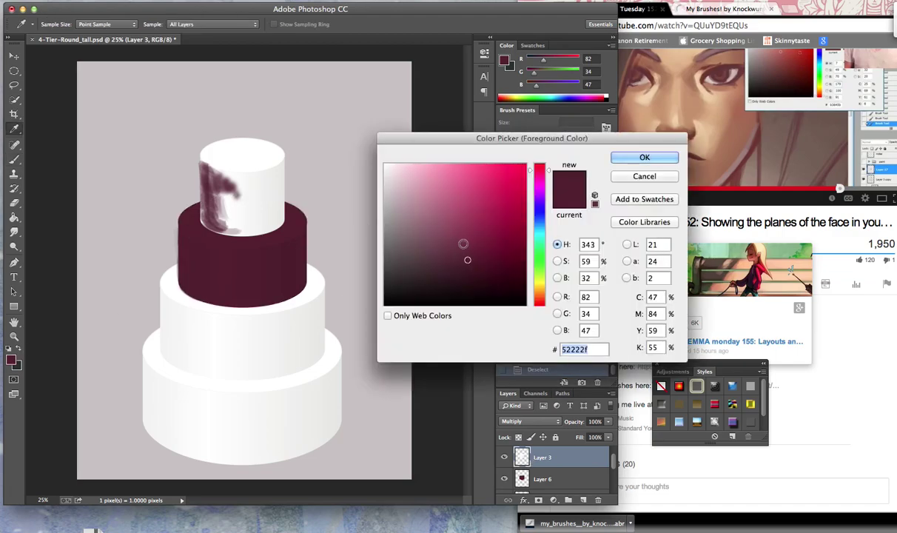
pyautogui.click(644, 157)
pyautogui.press('b')
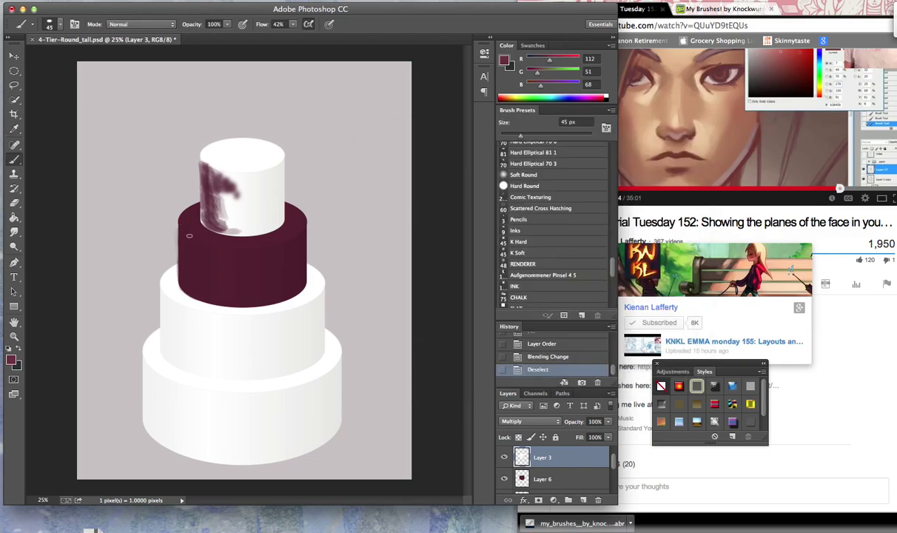
pyautogui.moveTo(186, 230)
pyautogui.mouseDown()
pyautogui.moveTo(214, 242)
pyautogui.moveTo(179, 222)
pyautogui.mouseUp()
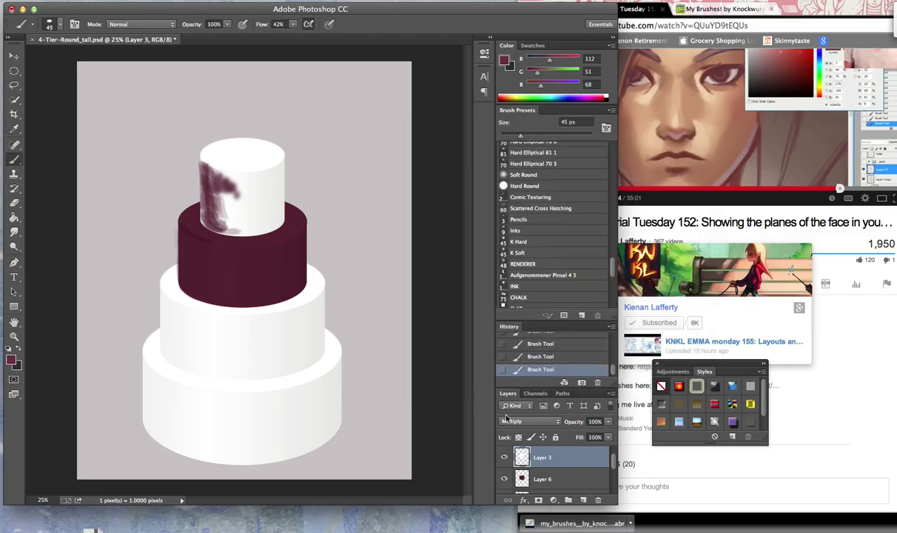
# Add a new layer above Layer 3 and brush lighter maroon strokes down the left side and across the second tier.
pyautogui.click(561, 481)
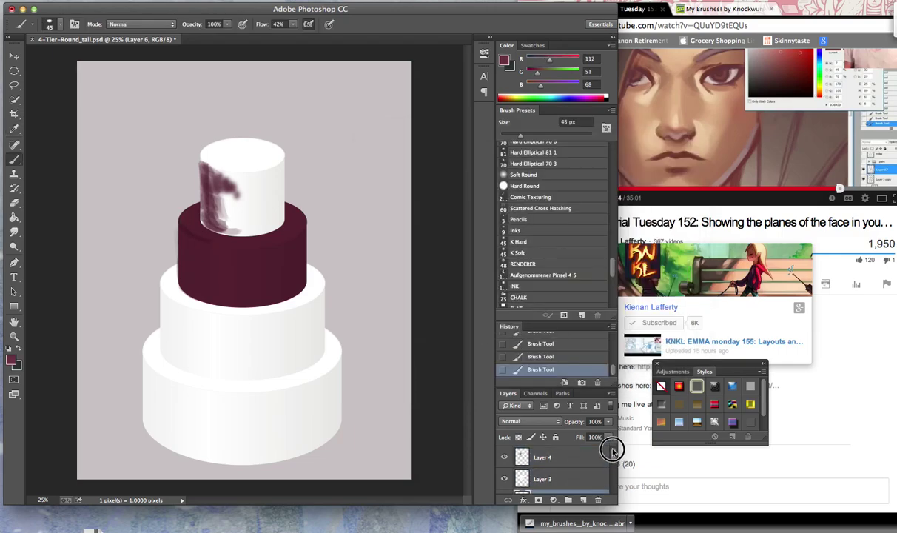
pyautogui.click(582, 500)
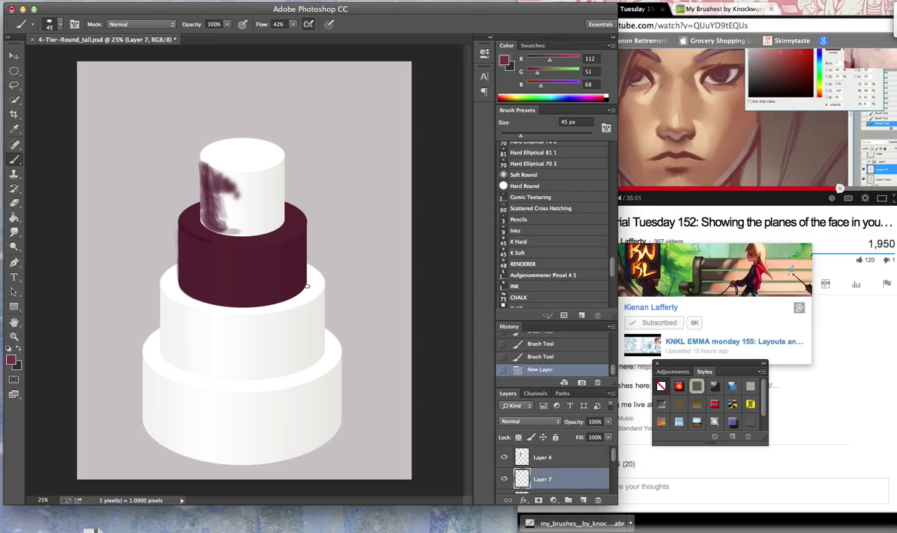
pyautogui.moveTo(184, 225); pyautogui.dragTo(194, 230)
pyautogui.moveTo(182, 242)
pyautogui.mouseDown()
pyautogui.moveTo(198, 260)
pyautogui.moveTo(188, 259)
pyautogui.moveTo(200, 275)
pyautogui.moveTo(190, 278)
pyautogui.mouseUp()
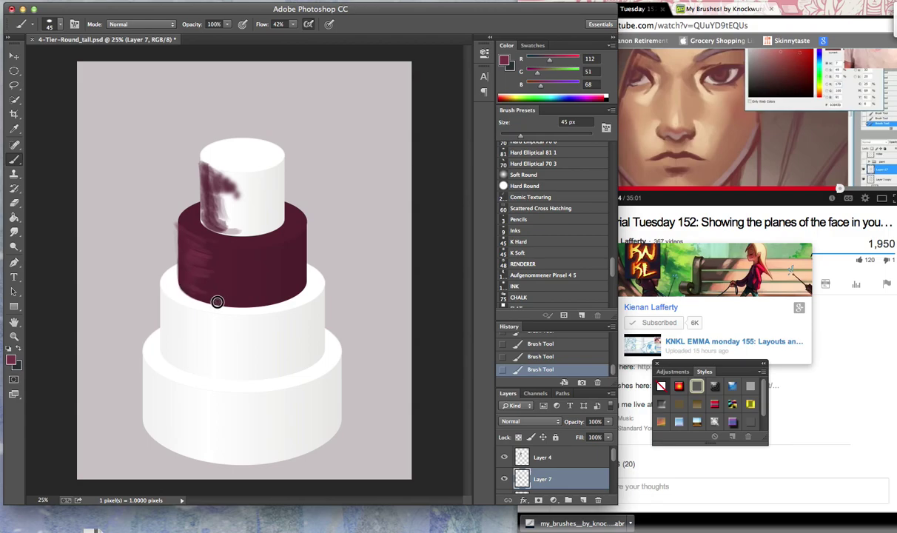
pyautogui.moveTo(212, 278)
pyautogui.mouseDown()
pyautogui.moveTo(185, 227)
pyautogui.moveTo(238, 250)
pyautogui.moveTo(196, 234)
pyautogui.moveTo(243, 242)
pyautogui.mouseUp()
# Scribble maroon shading down the left side of the third tier with the Hard Round brush at 45 px.
pyautogui.click(558, 186)
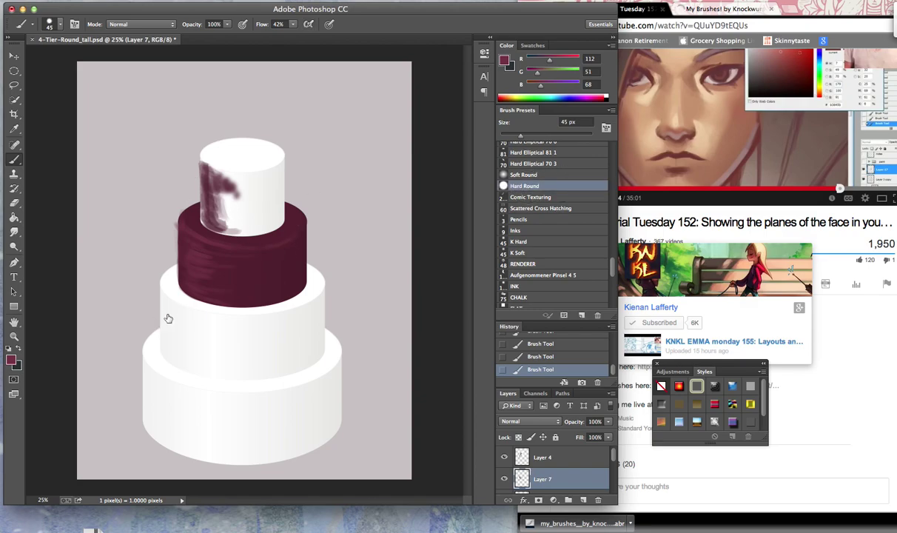
pyautogui.moveTo(161, 287)
pyautogui.mouseDown()
pyautogui.moveTo(198, 299)
pyautogui.moveTo(186, 310)
pyautogui.moveTo(190, 324)
pyautogui.mouseUp()
pyautogui.moveTo(159, 285)
pyautogui.mouseDown()
pyautogui.moveTo(166, 352)
pyautogui.moveTo(208, 342)
pyautogui.moveTo(182, 349)
pyautogui.moveTo(192, 304)
pyautogui.mouseUp()
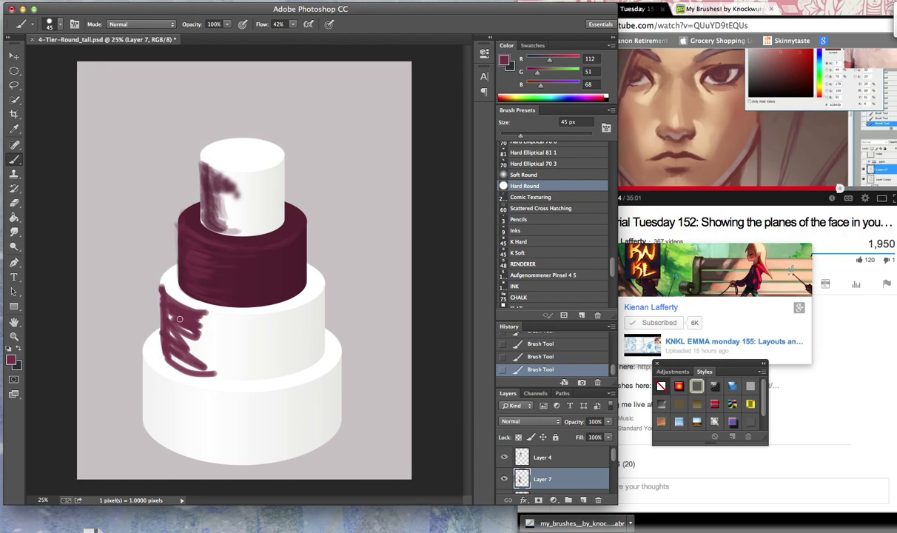
# Paint ribbon strokes around the top tier and a ribbon with a bow along the third tier's base using the FLAT brush at 100 px.
pyautogui.moveTo(613, 266); pyautogui.dragTo(611, 280)
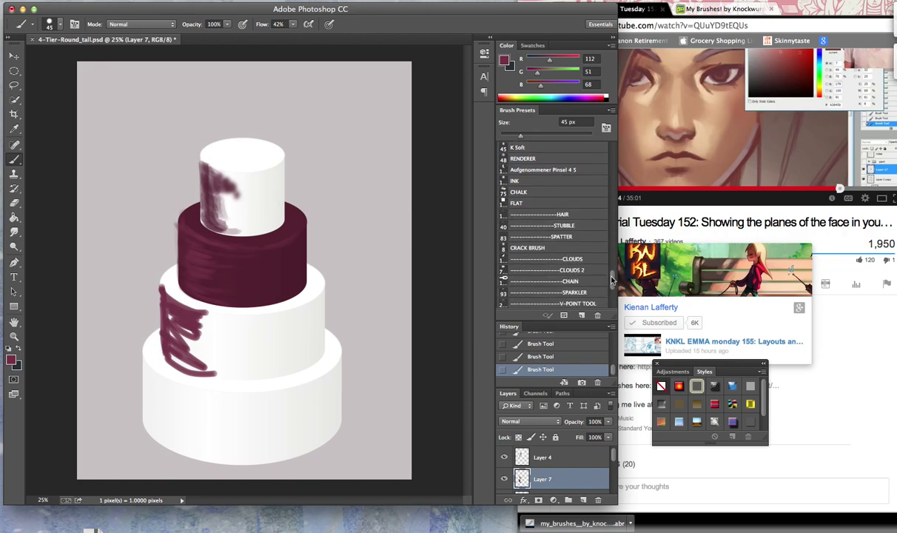
pyautogui.click(518, 202)
pyautogui.moveTo(111, 135)
pyautogui.mouseDown()
pyautogui.moveTo(116, 169)
pyautogui.moveTo(157, 122)
pyautogui.moveTo(222, 112)
pyautogui.moveTo(248, 118)
pyautogui.moveTo(274, 97)
pyautogui.moveTo(309, 134)
pyautogui.moveTo(310, 183)
pyautogui.moveTo(327, 170)
pyautogui.moveTo(364, 206)
pyautogui.mouseUp()
pyautogui.moveTo(223, 384)
pyautogui.mouseDown()
pyautogui.moveTo(306, 357)
pyautogui.moveTo(281, 372)
pyautogui.moveTo(272, 364)
pyautogui.moveTo(278, 336)
pyautogui.moveTo(262, 385)
pyautogui.moveTo(289, 391)
pyautogui.moveTo(290, 379)
pyautogui.mouseUp()
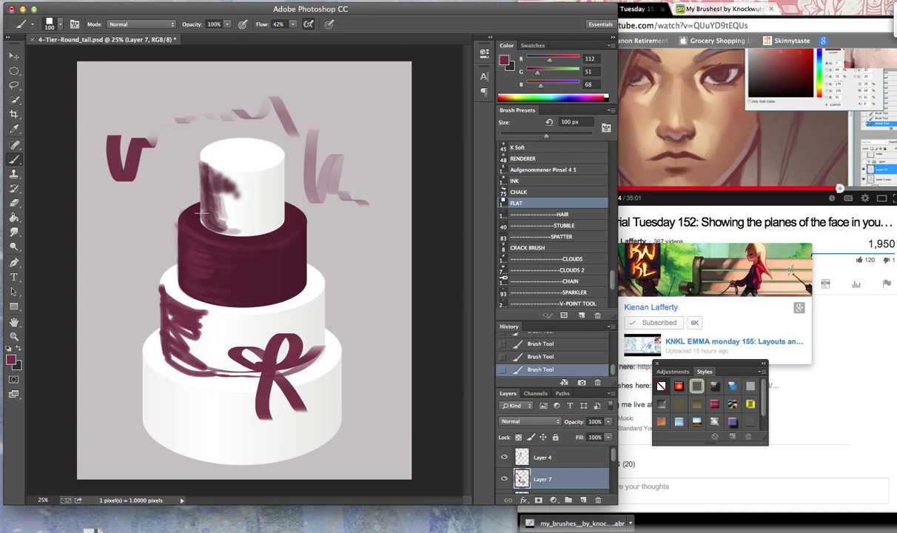
# Delete the FLAT preset from the brush list and undo the last ribbon tail stroke on the bow.
pyautogui.moveTo(556, 206)
pyautogui.mouseDown()
pyautogui.moveTo(567, 206)
pyautogui.moveTo(597, 316)
pyautogui.mouseUp()
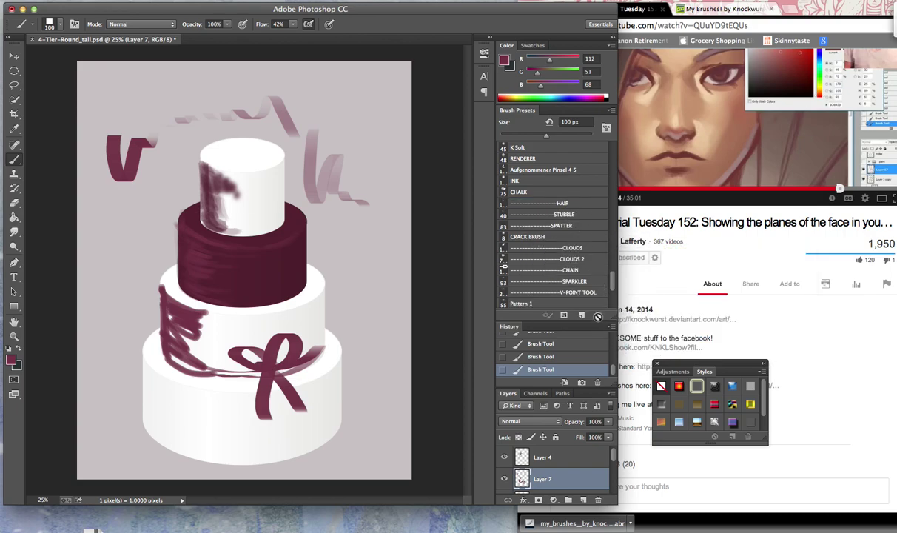
pyautogui.press('super+z')
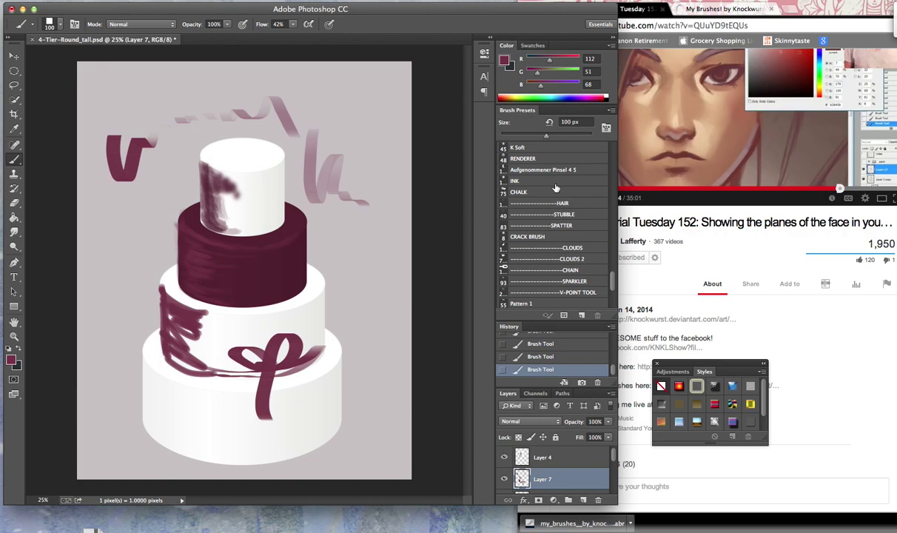
# Try out the soft round preset and set the Brush tool to the smudger preset at 75 px.
pyautogui.scroll(-5, 581, 222)
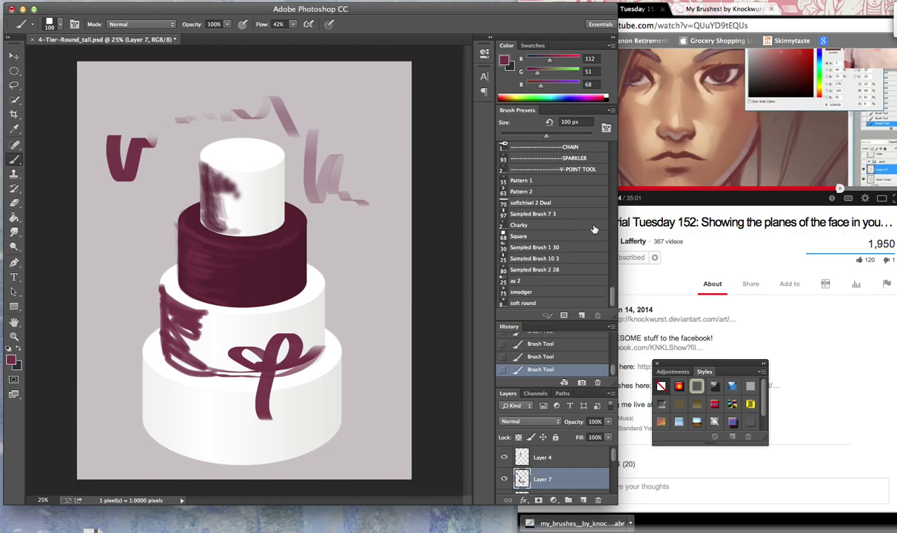
pyautogui.click(522, 291)
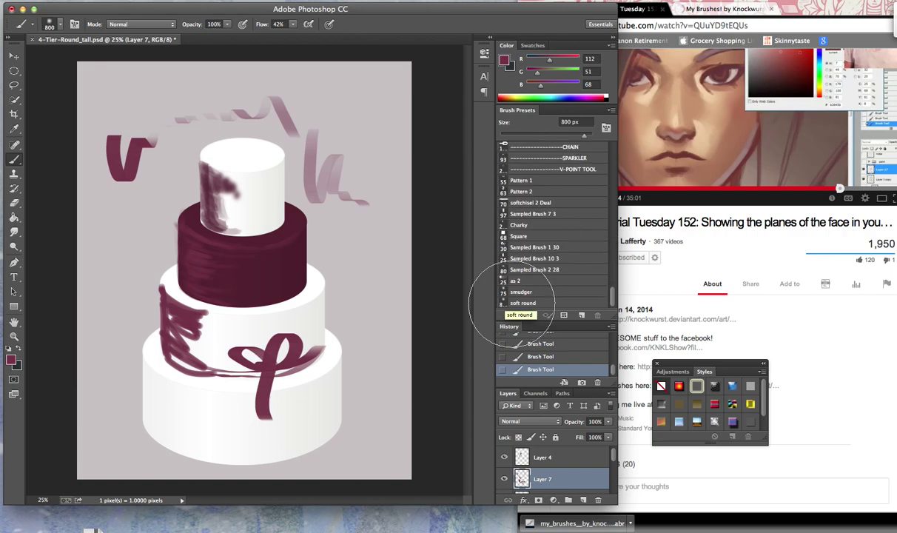
pyautogui.press(']')
pyautogui.press(']')
pyautogui.press(']')
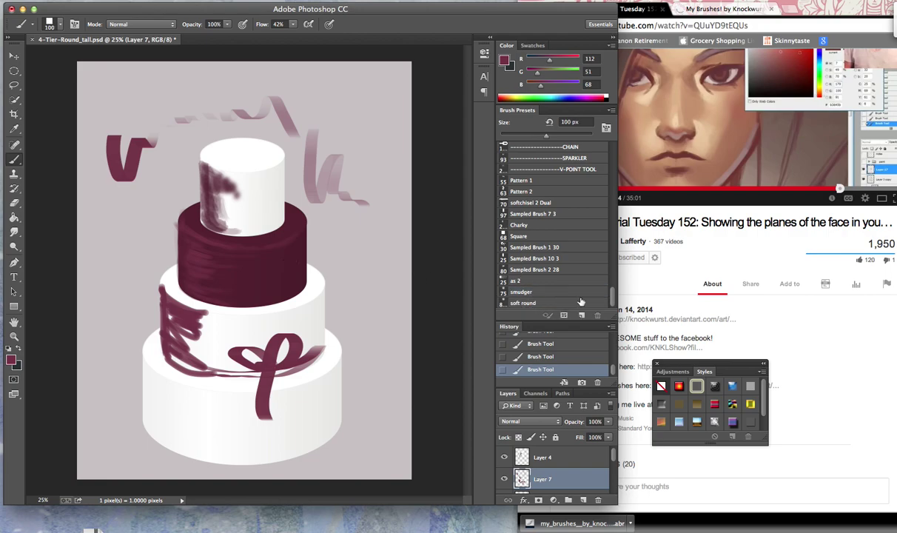
pyautogui.click(552, 294)
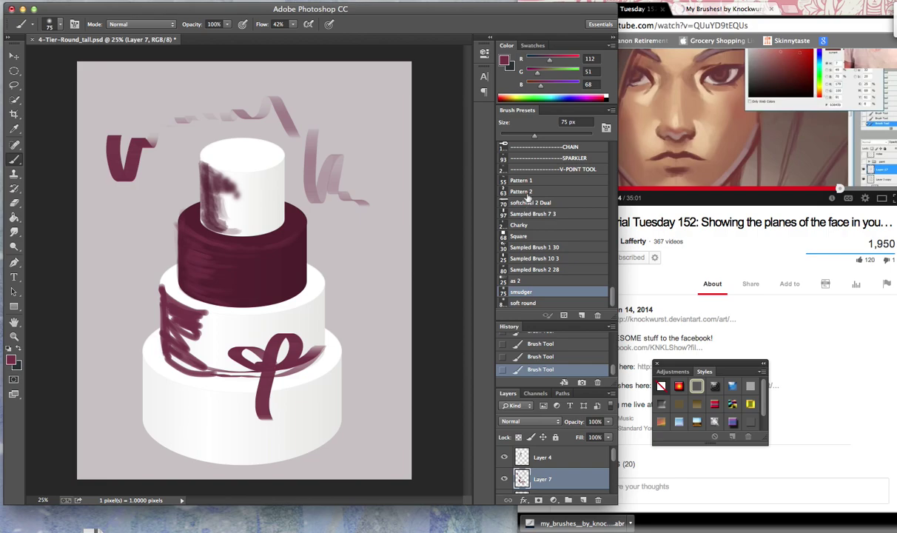
pyautogui.click(528, 304)
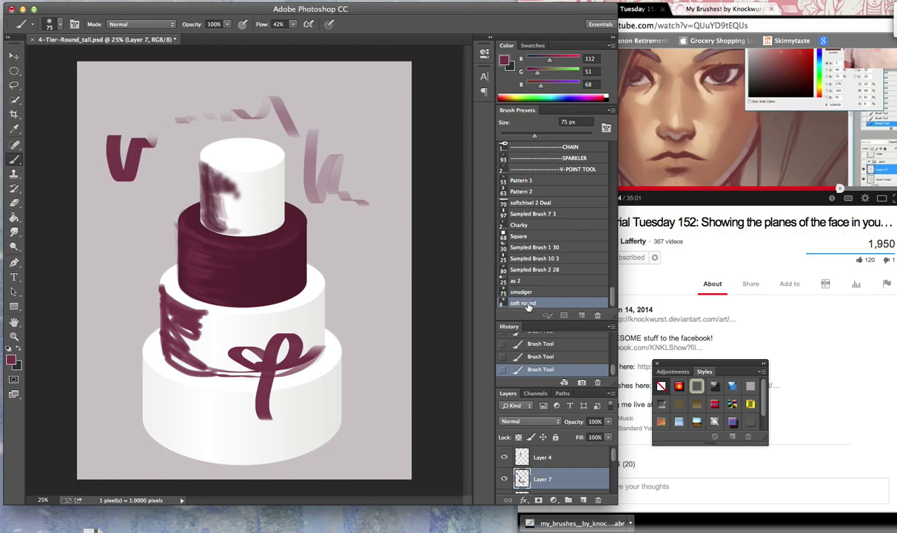
pyautogui.click(522, 293)
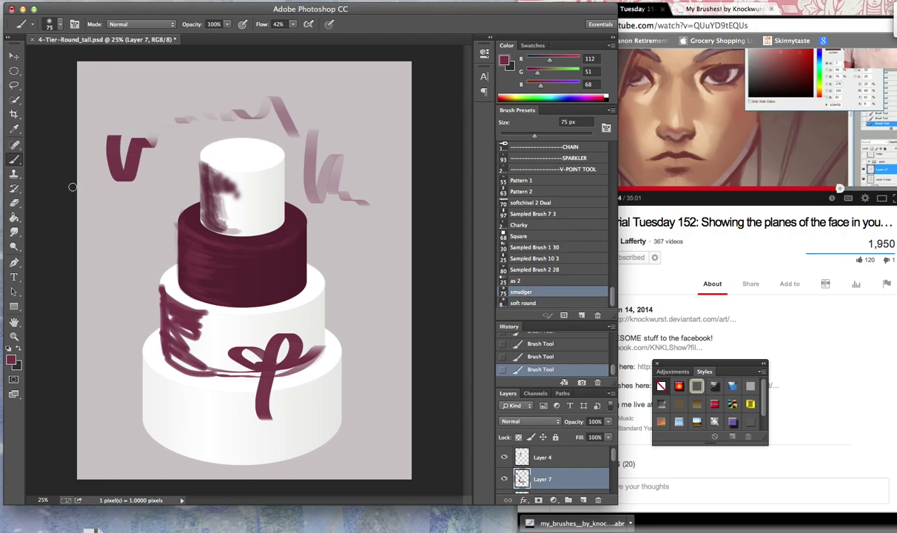
# Blend the maroon strokes on the second tier using the Smudge tool with the smudger preset at 75 px.
pyautogui.click(14, 232)
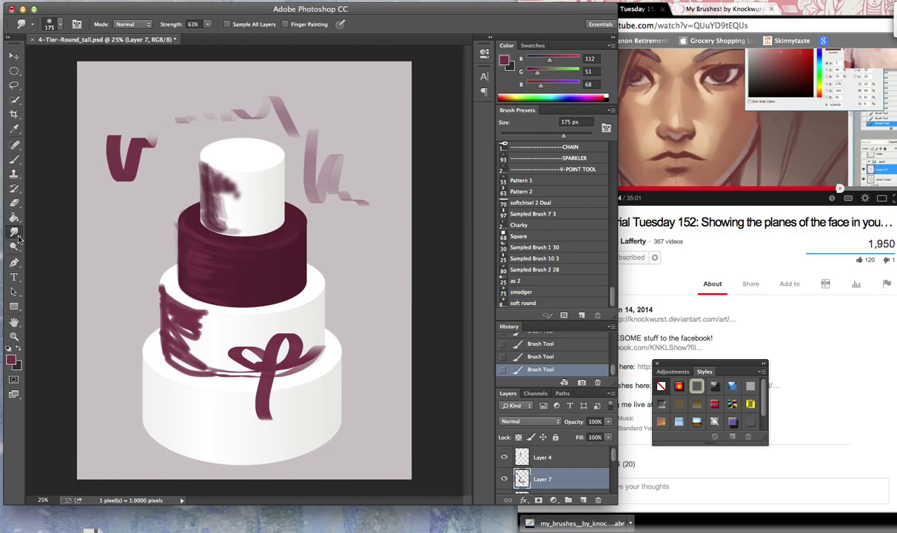
pyautogui.click(522, 295)
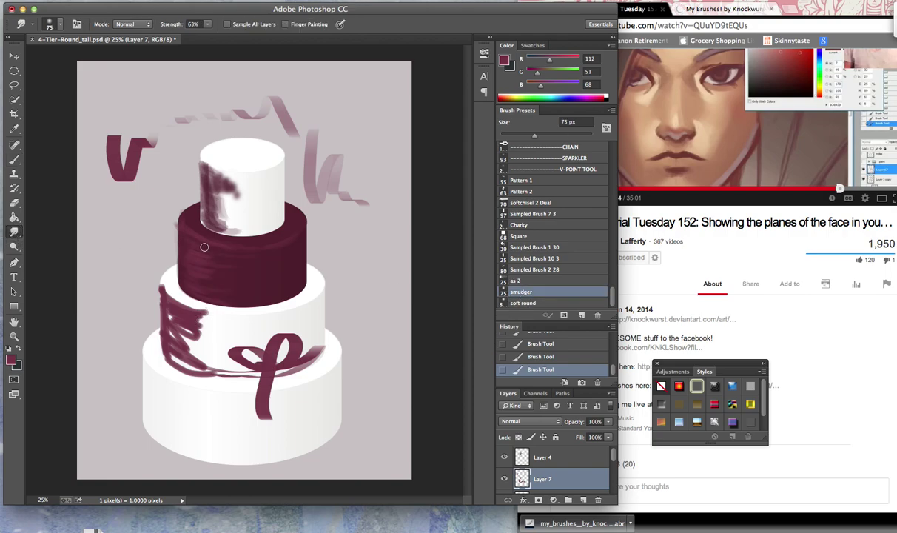
pyautogui.moveTo(204, 247)
pyautogui.mouseDown()
pyautogui.moveTo(200, 274)
pyautogui.moveTo(214, 267)
pyautogui.moveTo(202, 256)
pyautogui.moveTo(206, 279)
pyautogui.moveTo(236, 262)
pyautogui.moveTo(228, 264)
pyautogui.mouseUp()
pyautogui.moveTo(223, 258)
pyautogui.mouseDown()
pyautogui.moveTo(200, 227)
pyautogui.moveTo(200, 244)
pyautogui.moveTo(244, 250)
pyautogui.moveTo(225, 264)
pyautogui.moveTo(216, 296)
pyautogui.moveTo(227, 296)
pyautogui.moveTo(222, 289)
pyautogui.mouseUp()
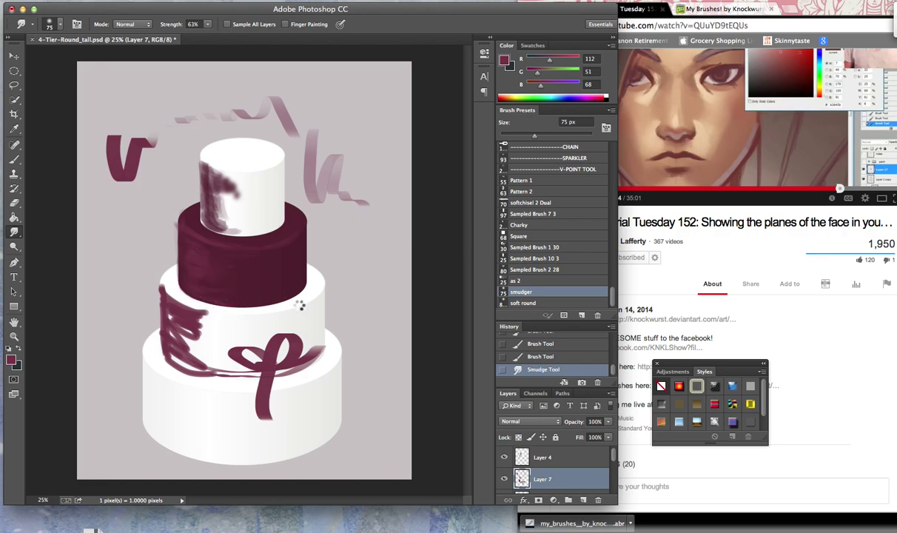
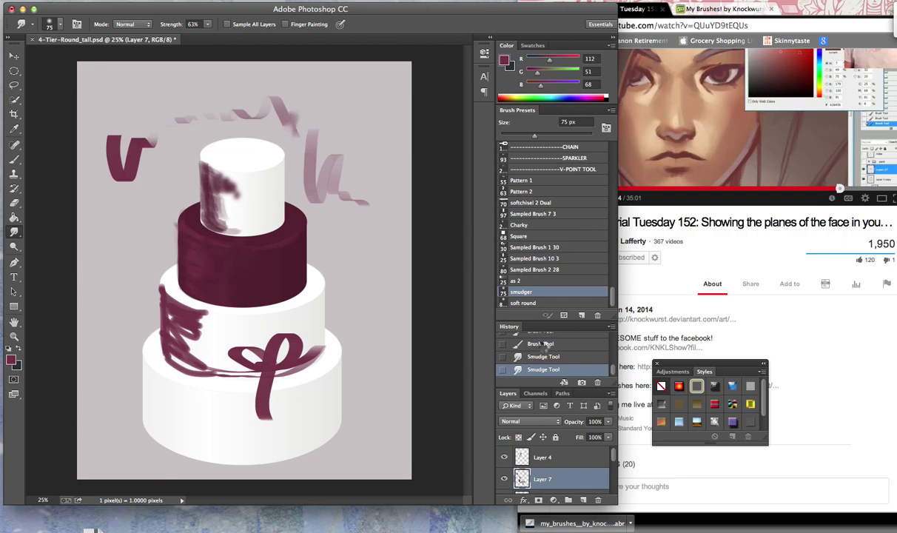
# Show the full Brush settings over the canvas and activate the Brush tool to make its tip options available.
pyautogui.press('v')
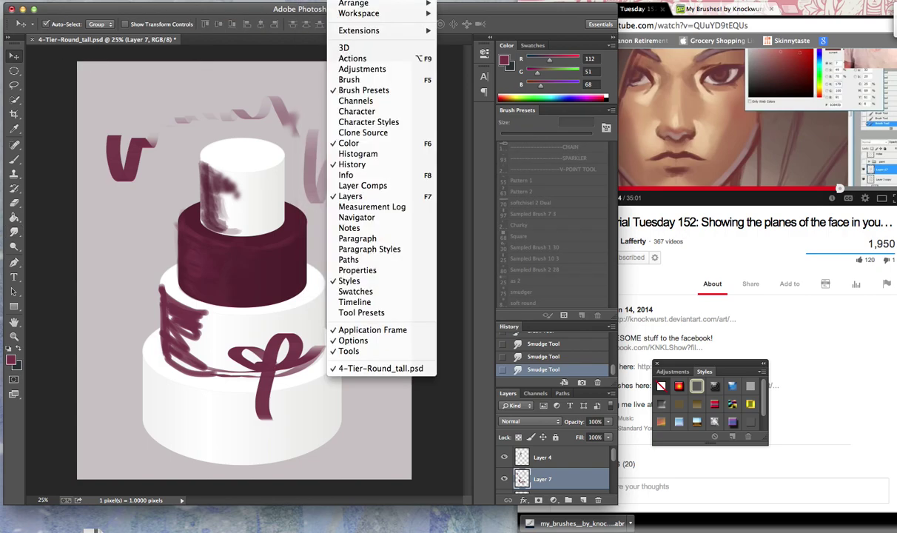
pyautogui.click(353, 79)
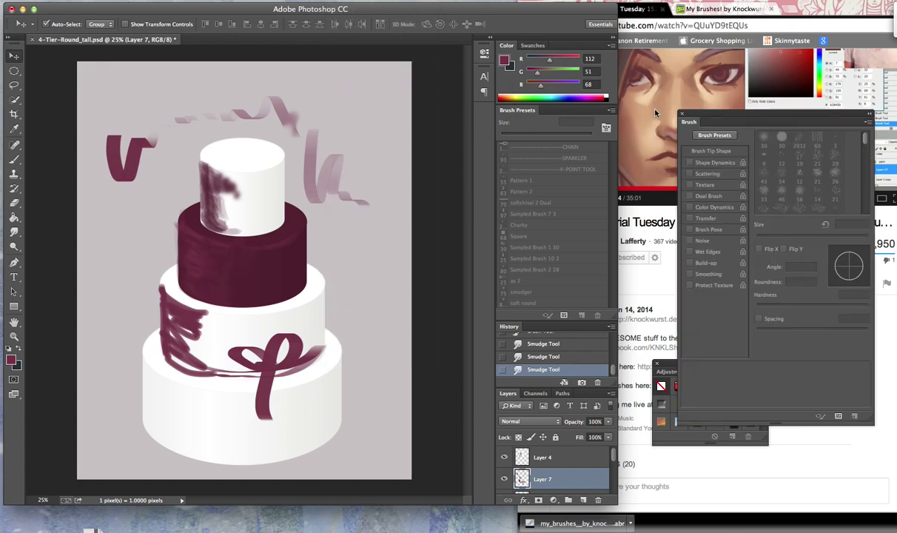
pyautogui.moveTo(692, 116)
pyautogui.mouseDown()
pyautogui.moveTo(507, 95)
pyautogui.moveTo(383, 95)
pyautogui.mouseUp()
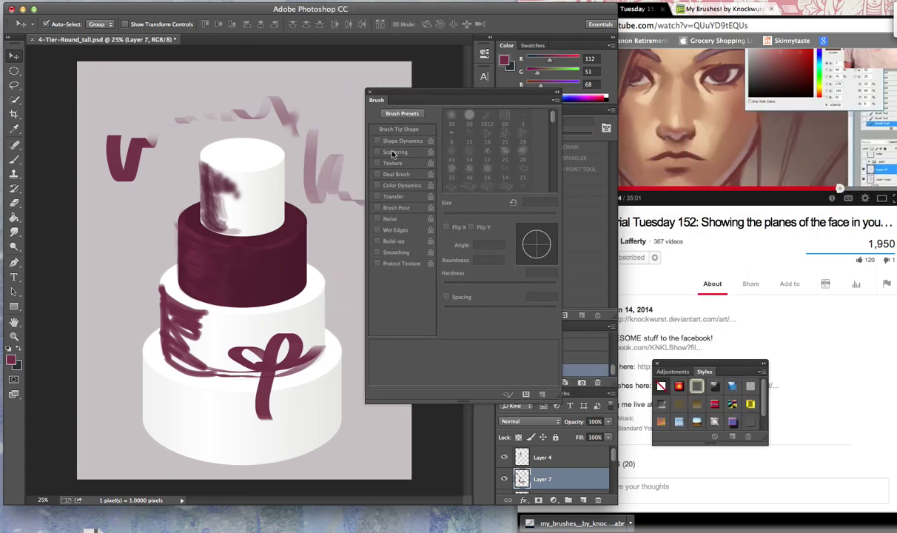
pyautogui.click(14, 157)
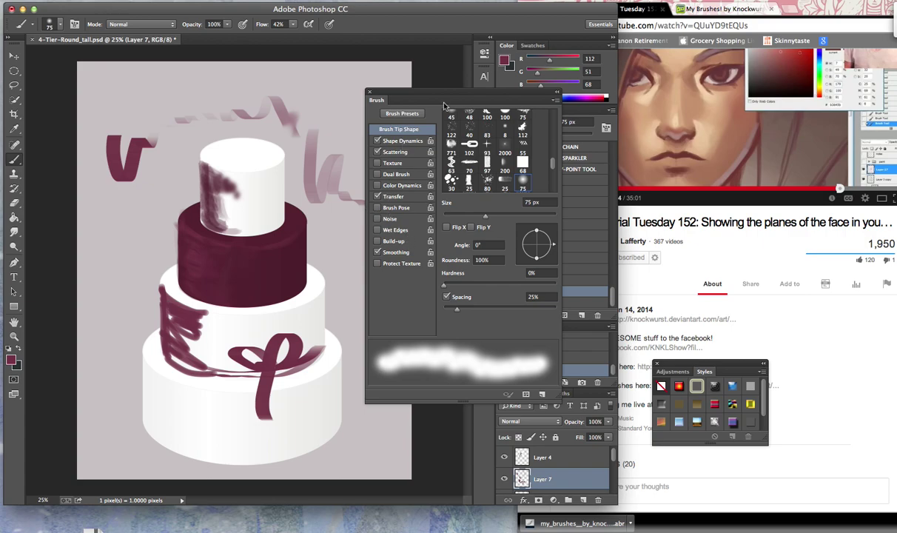
# Save the Smudge tool's current soft round tip as a new brush preset named "smudger" with its size captured, and close the Brush settings.
pyautogui.moveTo(441, 96)
pyautogui.mouseDown()
pyautogui.moveTo(465, 92)
pyautogui.moveTo(460, 164)
pyautogui.moveTo(444, 116)
pyautogui.moveTo(435, 117)
pyautogui.mouseUp()
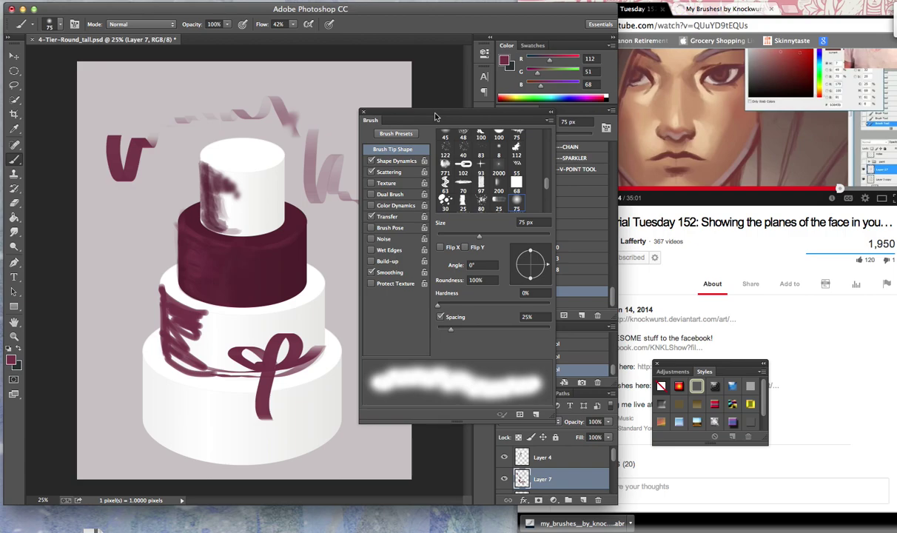
pyautogui.click(13, 232)
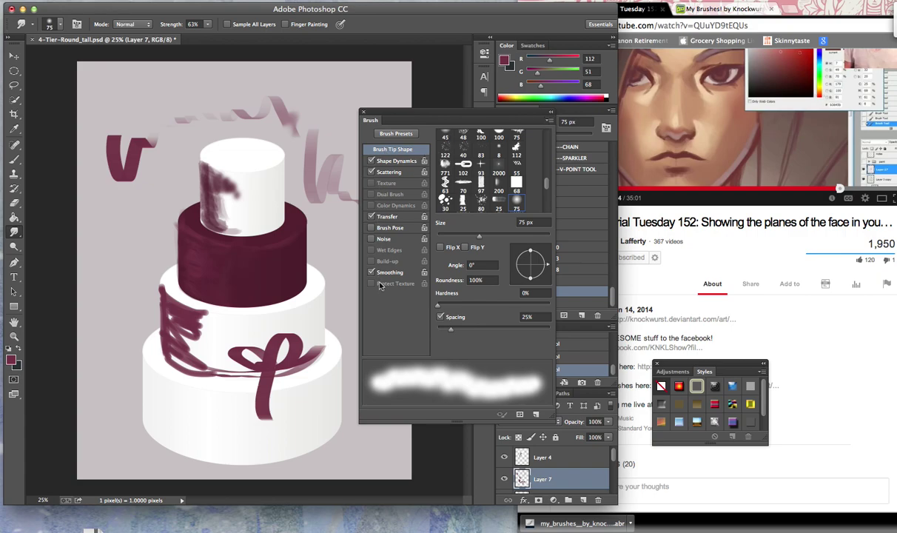
pyautogui.click(548, 121)
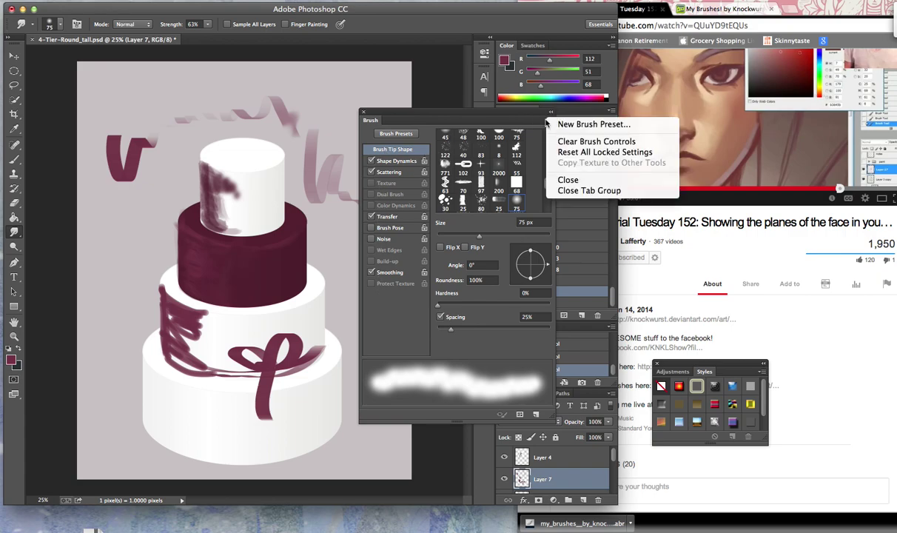
pyautogui.click(570, 124)
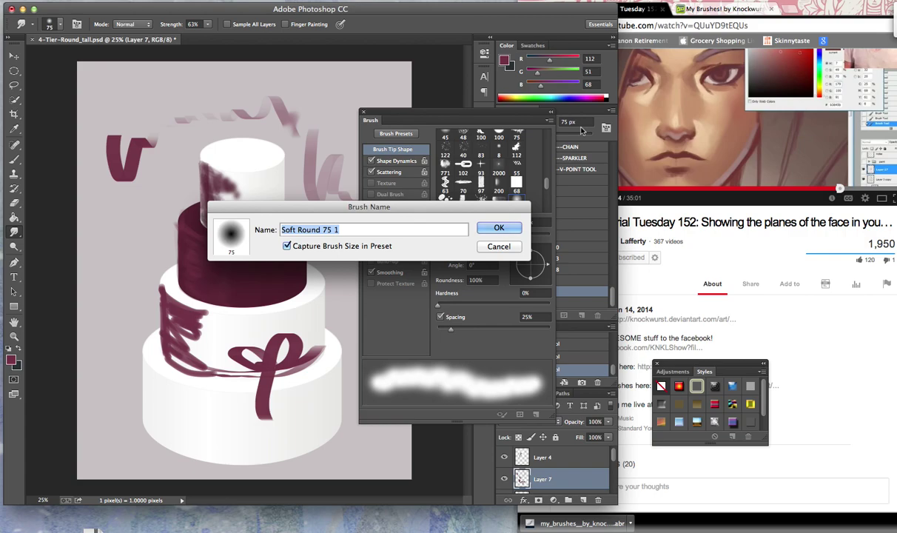
pyautogui.write('smudger')
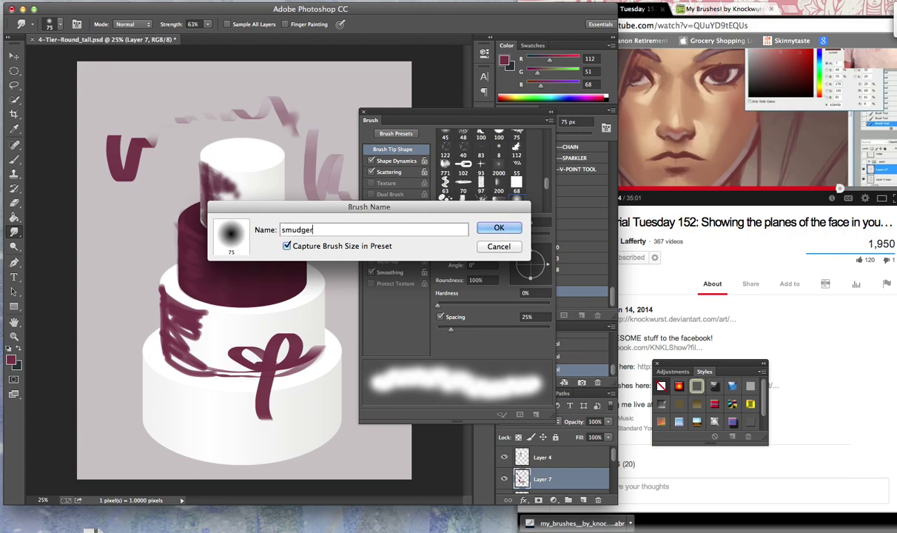
pyautogui.press('Return')
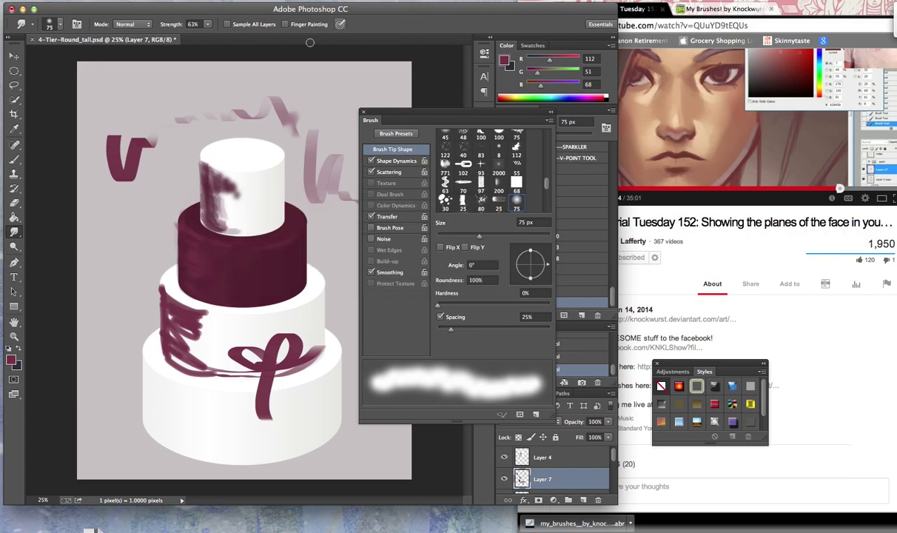
pyautogui.click(375, 119)
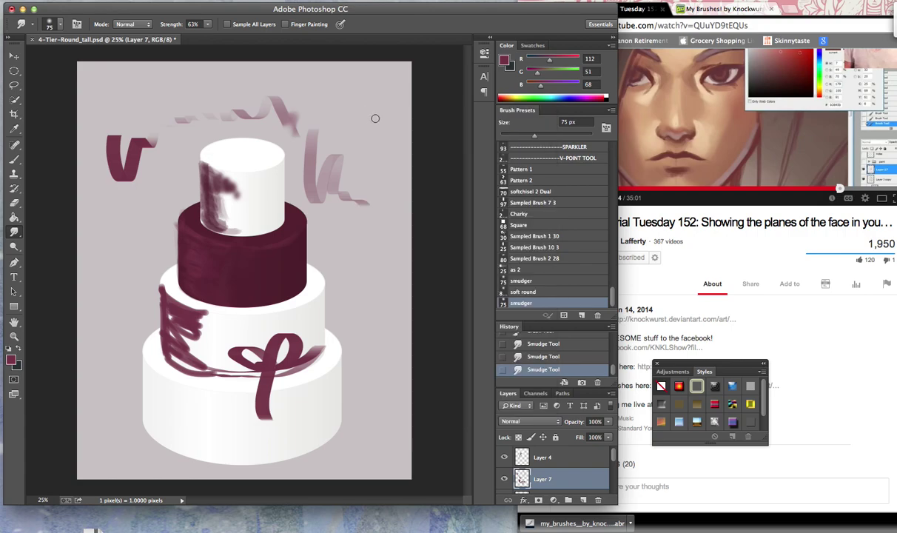
# Delete the duplicate smudger preset at the end of the brush list.
pyautogui.click(532, 292)
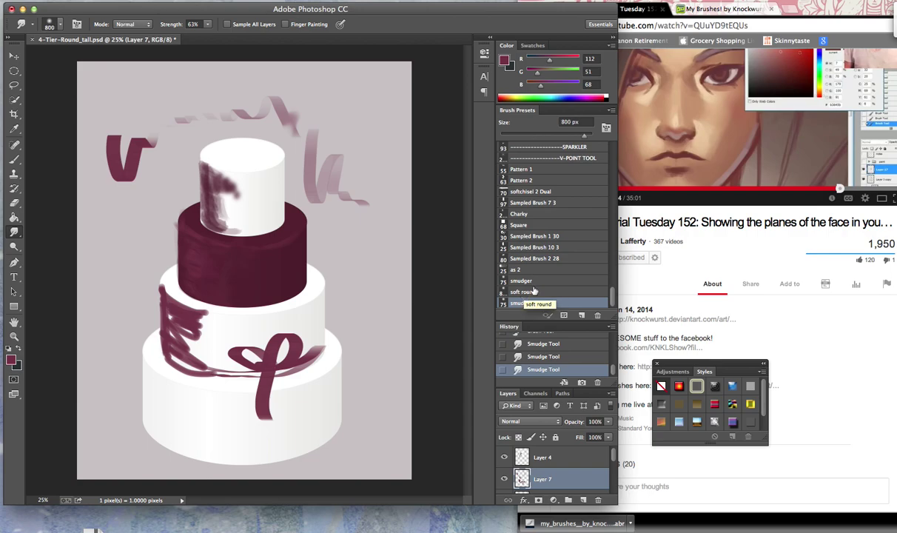
pyautogui.click(596, 315)
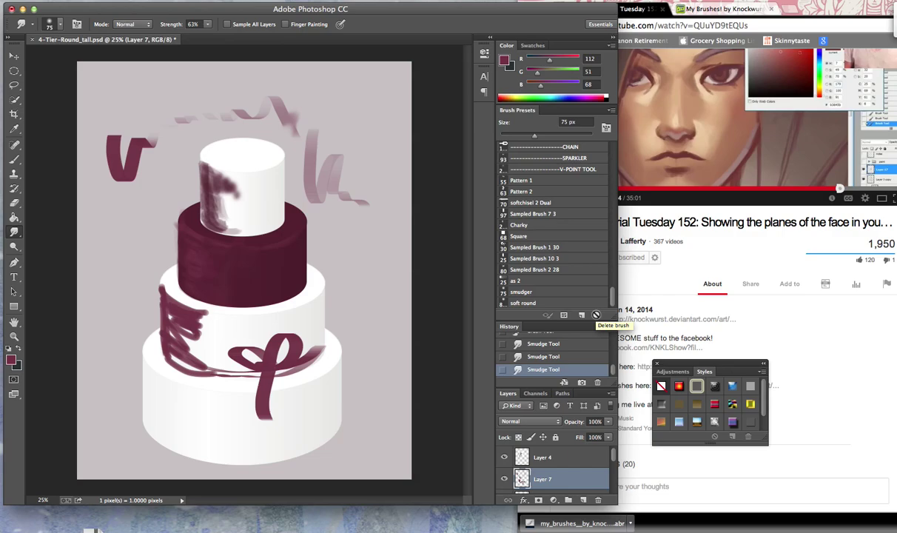
# Try out the Charky preset and set the Smudge tool to the Pencils preset.
pyautogui.click(541, 226)
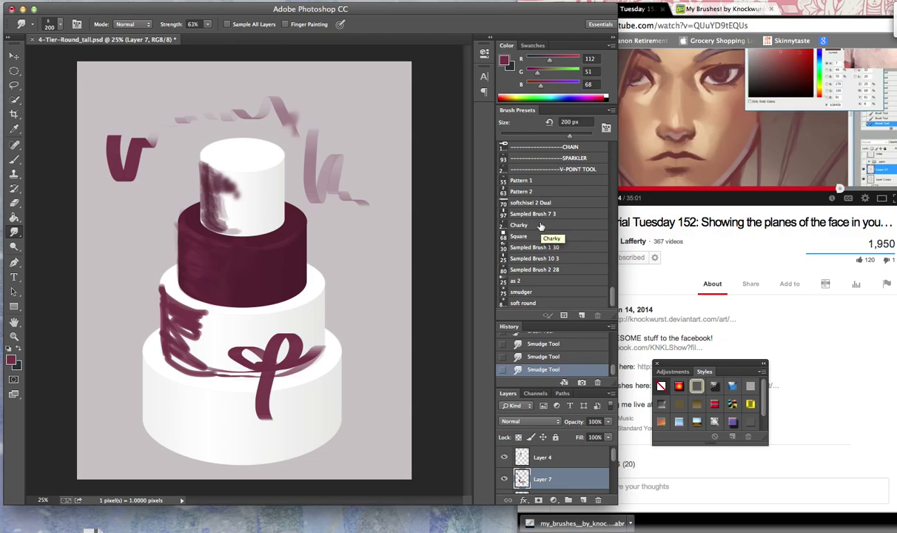
pyautogui.click(529, 226)
pyautogui.click(522, 225)
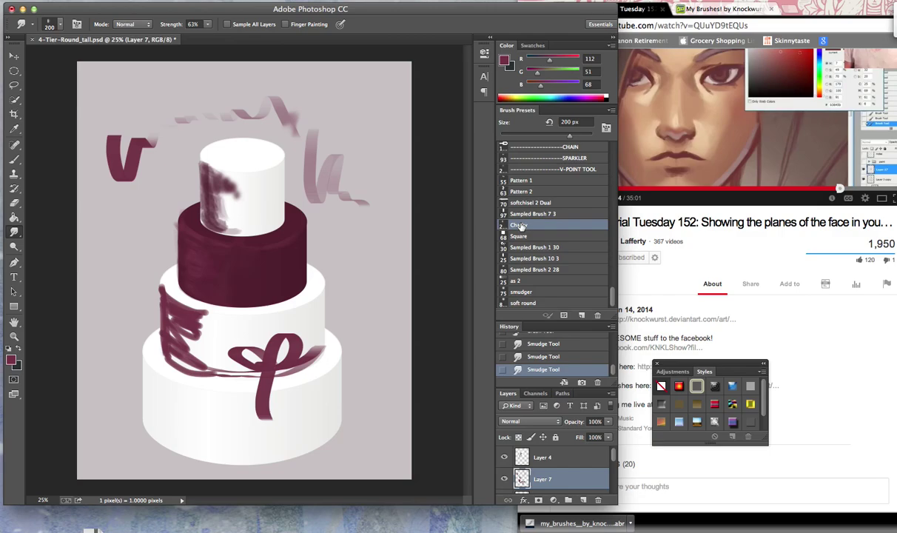
pyautogui.scroll(10, 557, 215)
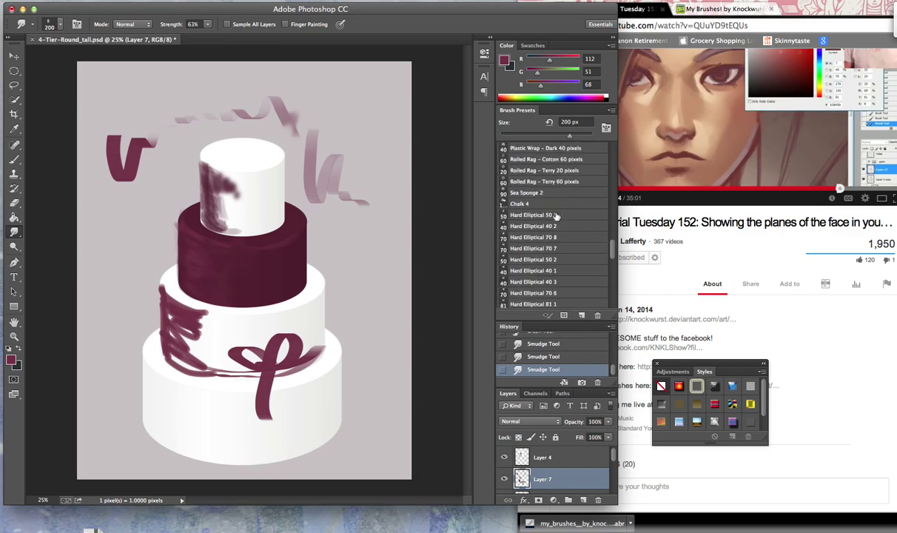
pyautogui.scroll(-5, 557, 215)
pyautogui.click(526, 185)
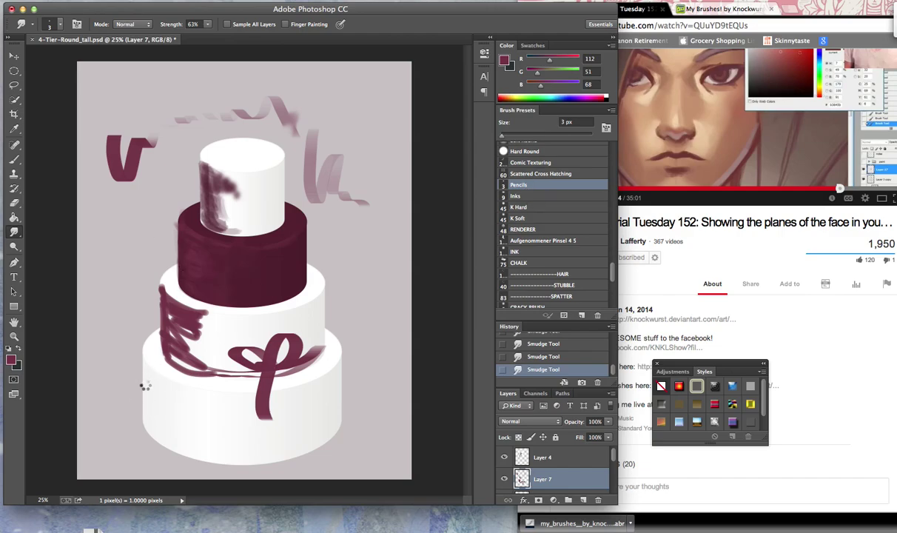
# Paint a short maroon stroke down the left side of the bottom tier using the Brush tool, reducing the smudger brush to 45 px.
pyautogui.click(13, 161)
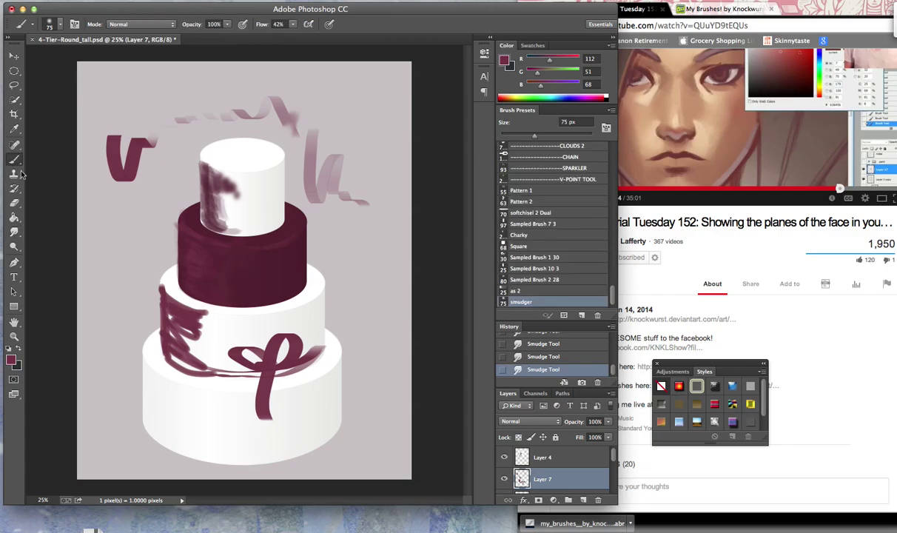
pyautogui.press('[')
pyautogui.press('[')
pyautogui.press('[')
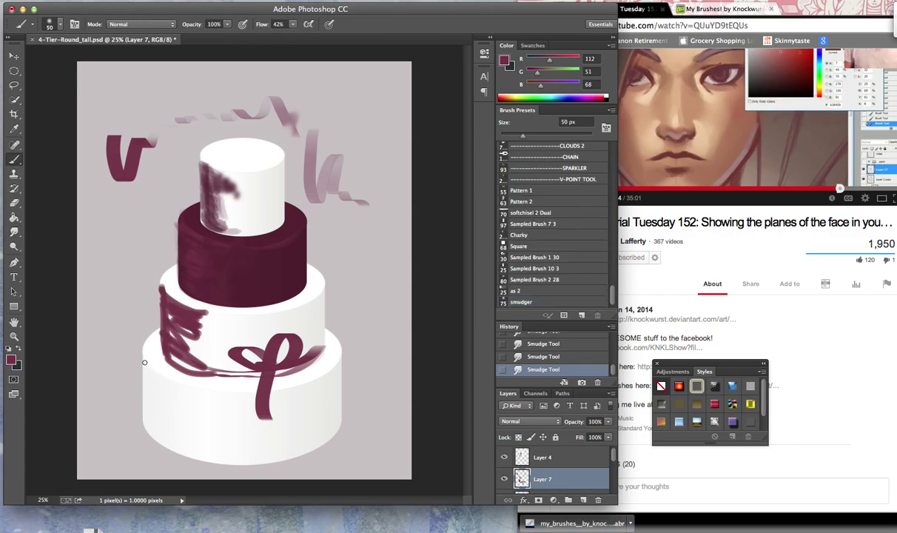
pyautogui.moveTo(141, 358)
pyautogui.mouseDown()
pyautogui.moveTo(142, 388)
pyautogui.moveTo(137, 345)
pyautogui.mouseUp()
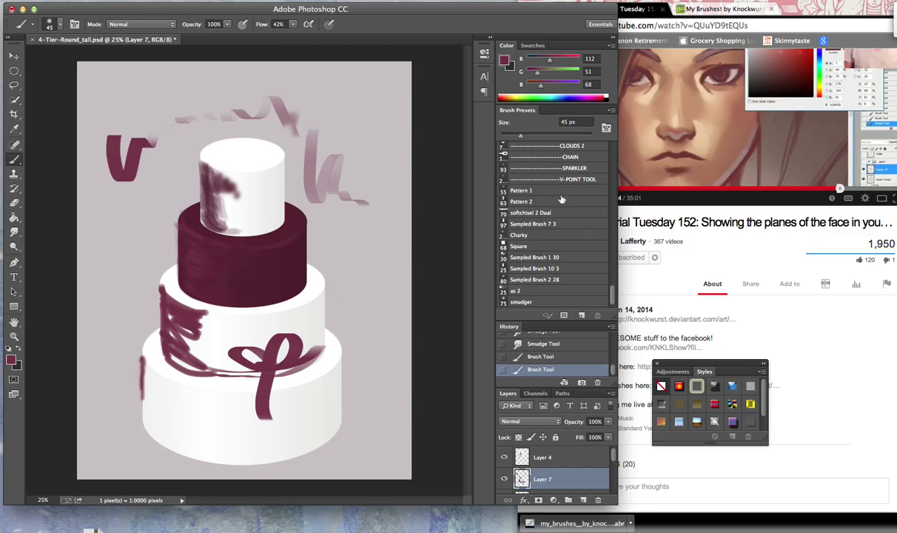
# Outline the bottom tier's left upper rim, side and lower edge in maroon with the Pencils preset, enlarging the brush to 45 px.
pyautogui.scroll(10, 610, 291)
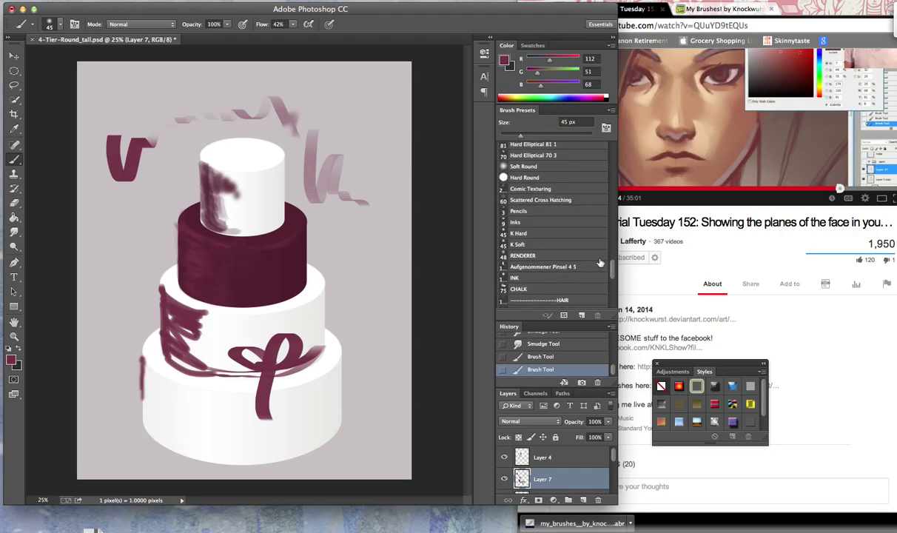
pyautogui.click(519, 210)
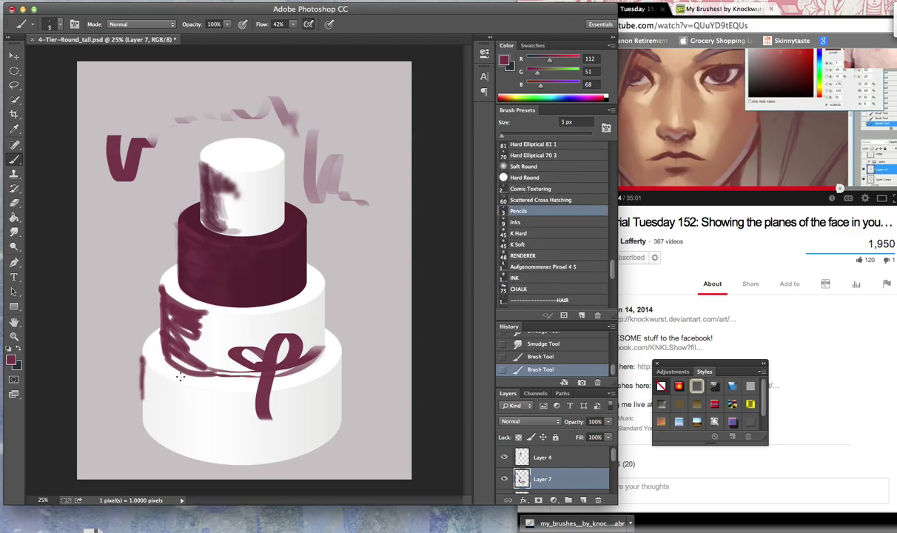
pyautogui.moveTo(141, 342); pyautogui.dragTo(166, 367)
pyautogui.press(']')
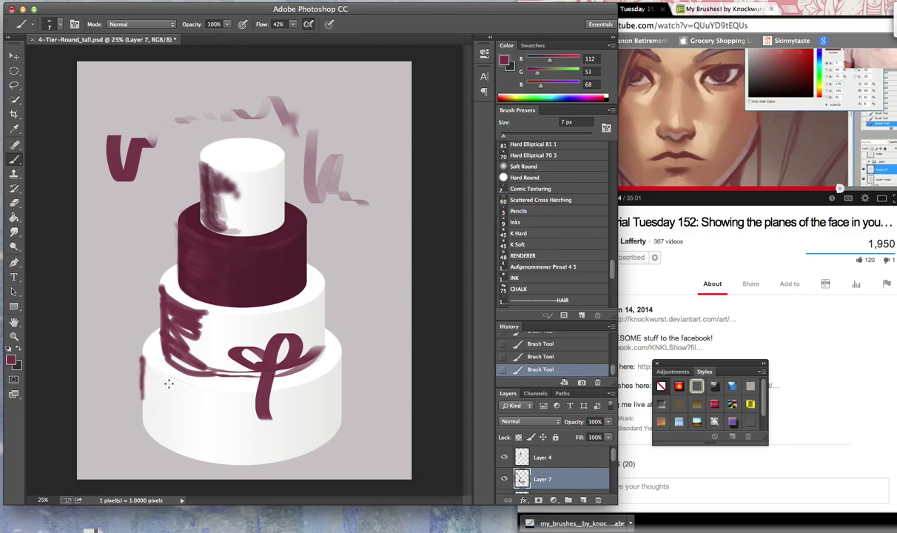
pyautogui.press(']')
pyautogui.press(']')
pyautogui.press(']')
pyautogui.press(']')
pyautogui.press(']')
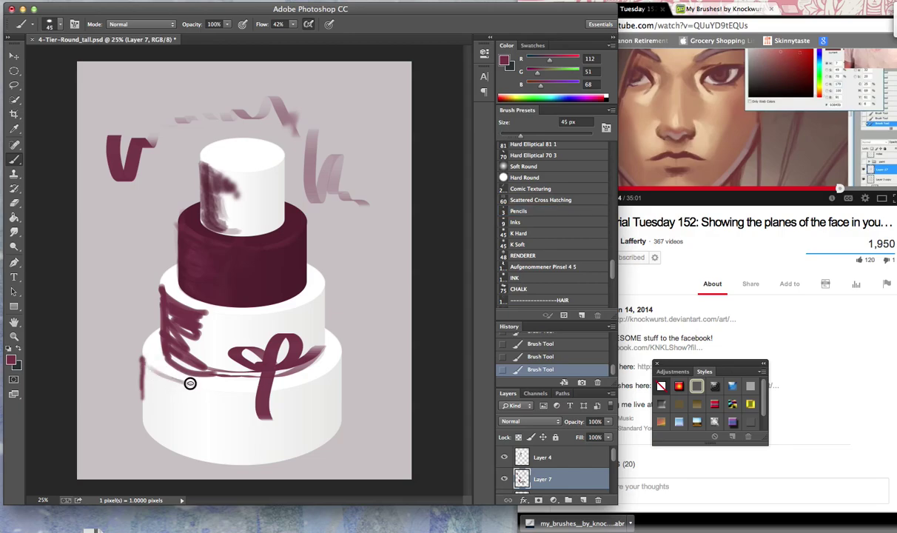
pyautogui.moveTo(208, 389)
pyautogui.mouseDown()
pyautogui.moveTo(172, 377)
pyautogui.moveTo(146, 403)
pyautogui.moveTo(137, 346)
pyautogui.moveTo(174, 426)
pyautogui.moveTo(208, 459)
pyautogui.moveTo(148, 418)
pyautogui.moveTo(174, 429)
pyautogui.mouseUp()
# Swap to the dark grey color and shade the right edges of the two lower tiers, reducing the Pencils brush to 30 px.
pyautogui.click(20, 348)
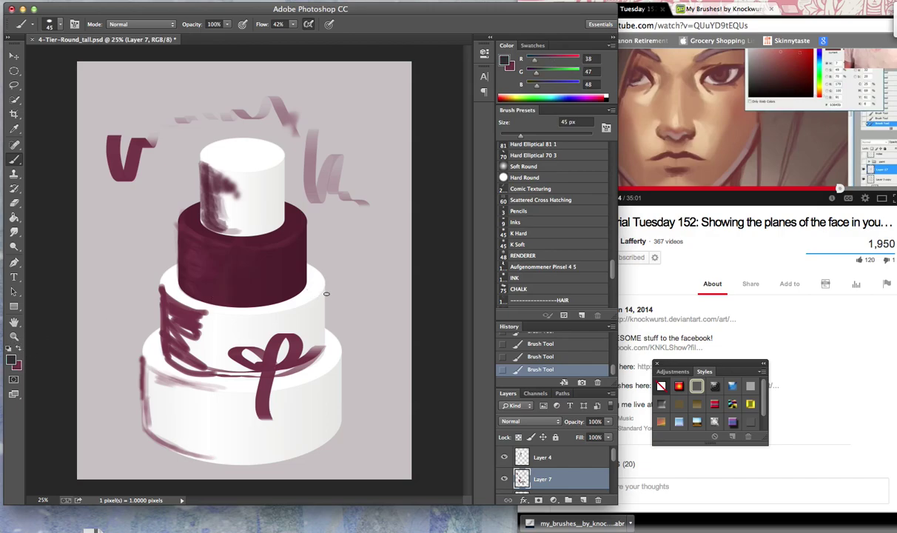
pyautogui.moveTo(326, 293); pyautogui.dragTo(320, 353)
pyautogui.press('[')
pyautogui.press('[')
pyautogui.moveTo(322, 287)
pyautogui.mouseDown()
pyautogui.moveTo(287, 295)
pyautogui.moveTo(318, 346)
pyautogui.moveTo(341, 419)
pyautogui.mouseUp()
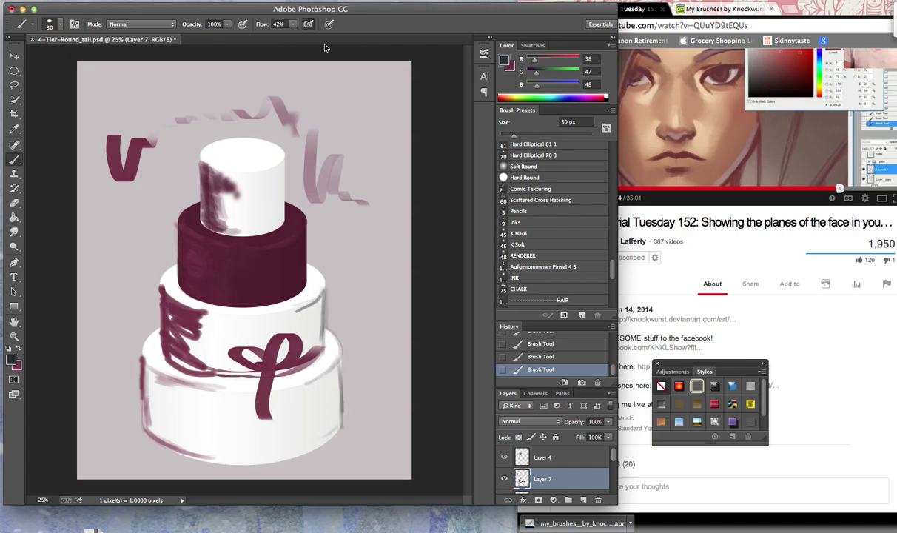
# Activate the Move tool and open the client's JPEG cake design from their folder under projects, Clients, 2014.
pyautogui.click(13, 56)
pyautogui.click(85, 1)
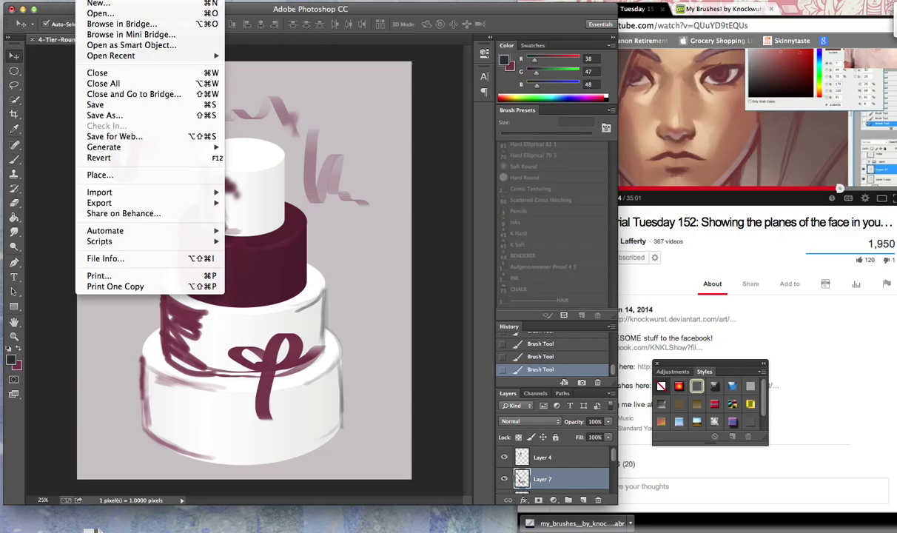
pyautogui.click(86, 1)
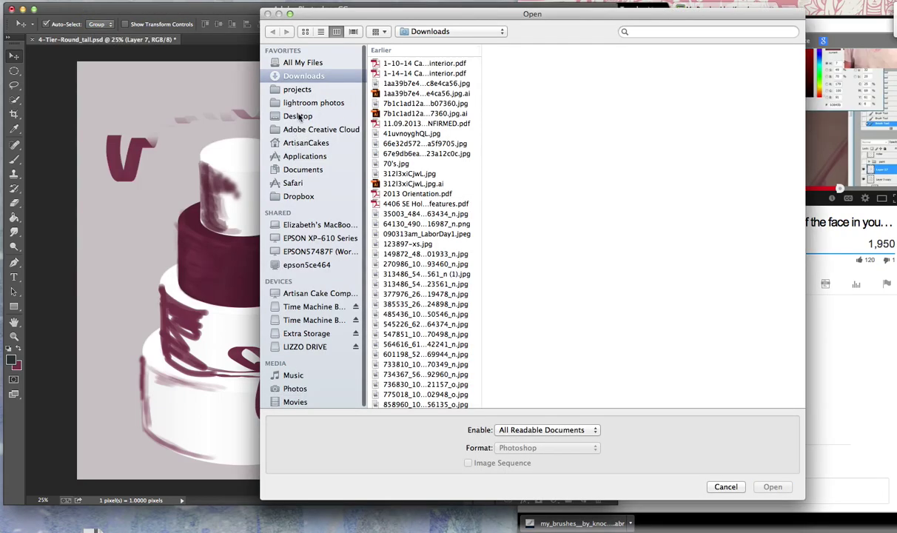
pyautogui.click(298, 90)
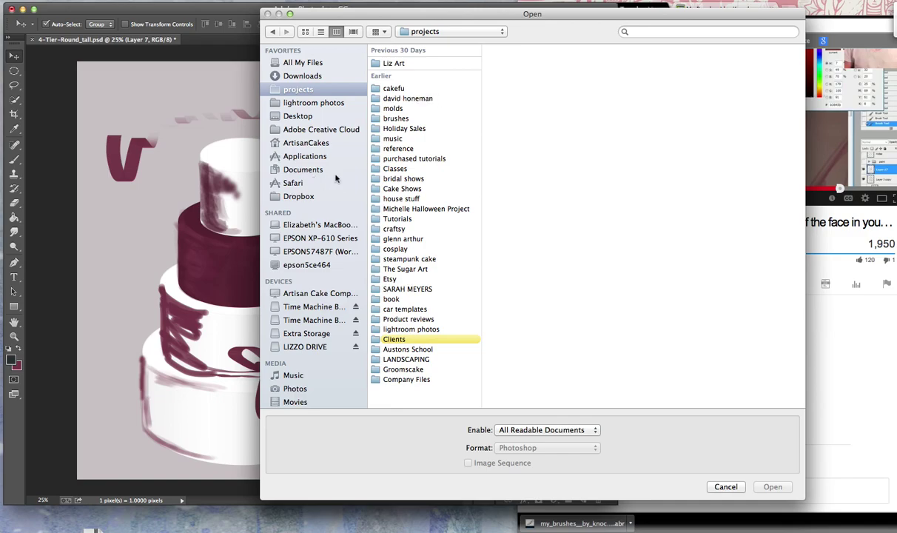
pyautogui.click(396, 338)
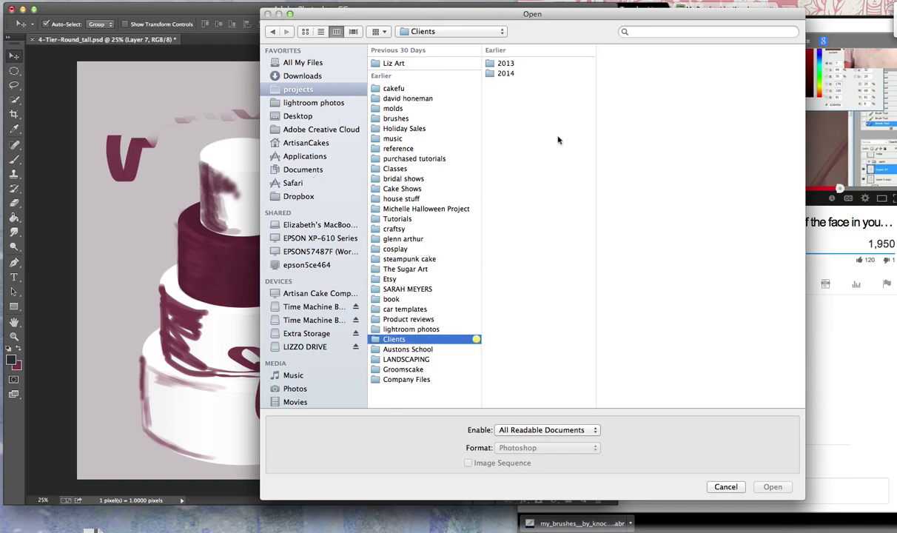
pyautogui.click(506, 73)
pyautogui.click(633, 104)
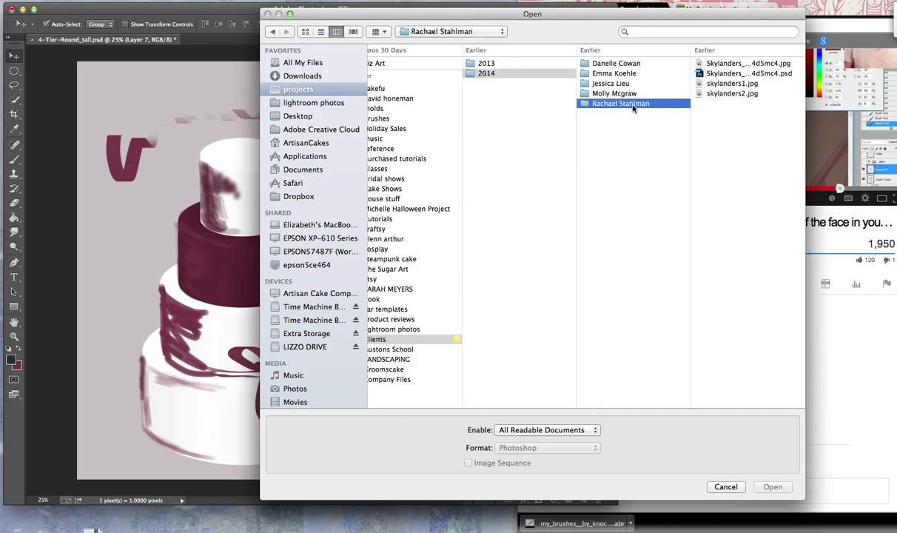
pyautogui.click(584, 83)
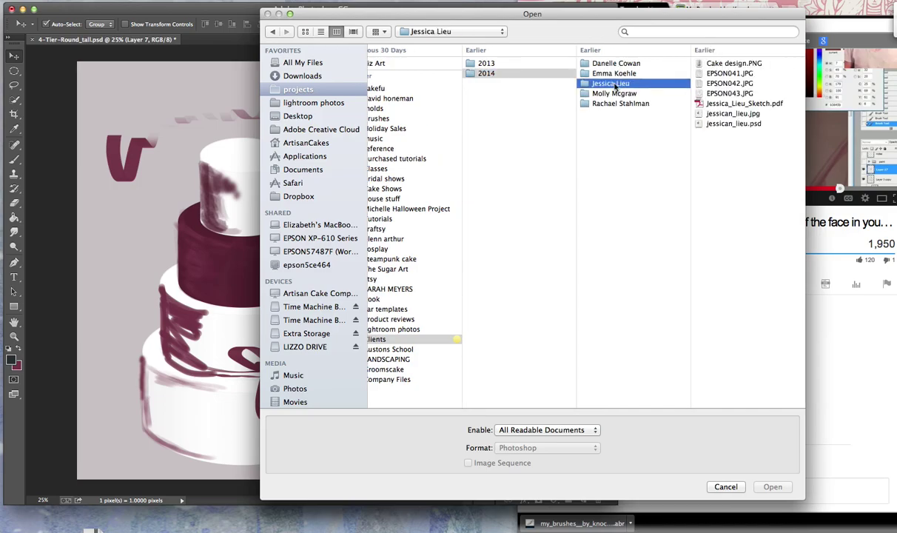
pyautogui.click(725, 114)
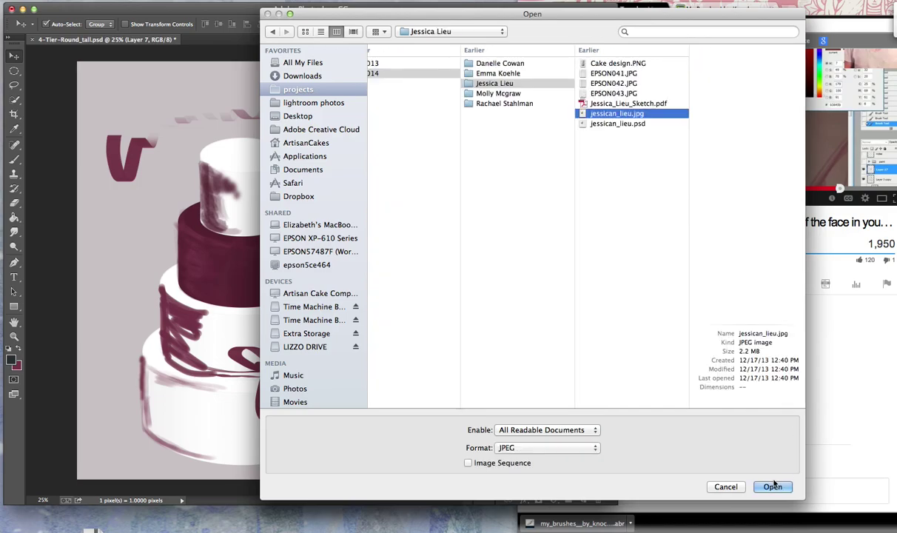
pyautogui.click(772, 487)
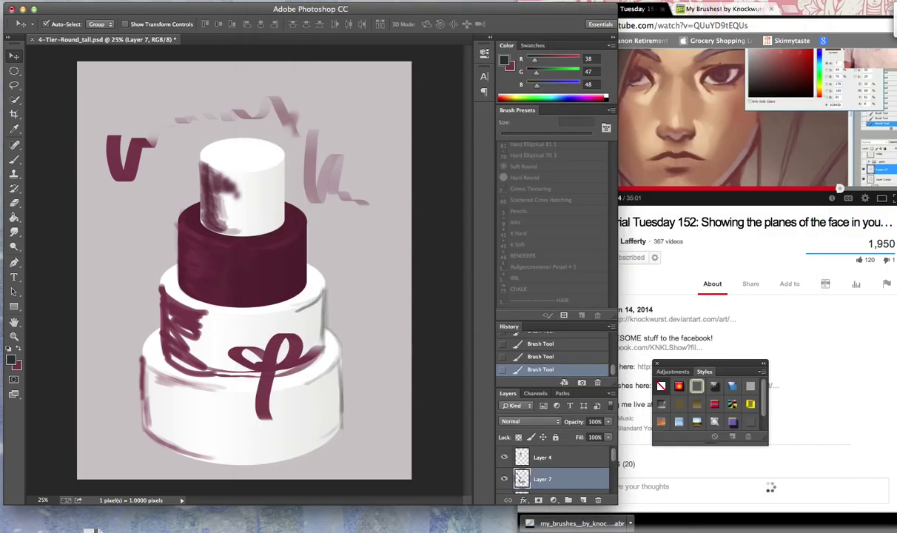